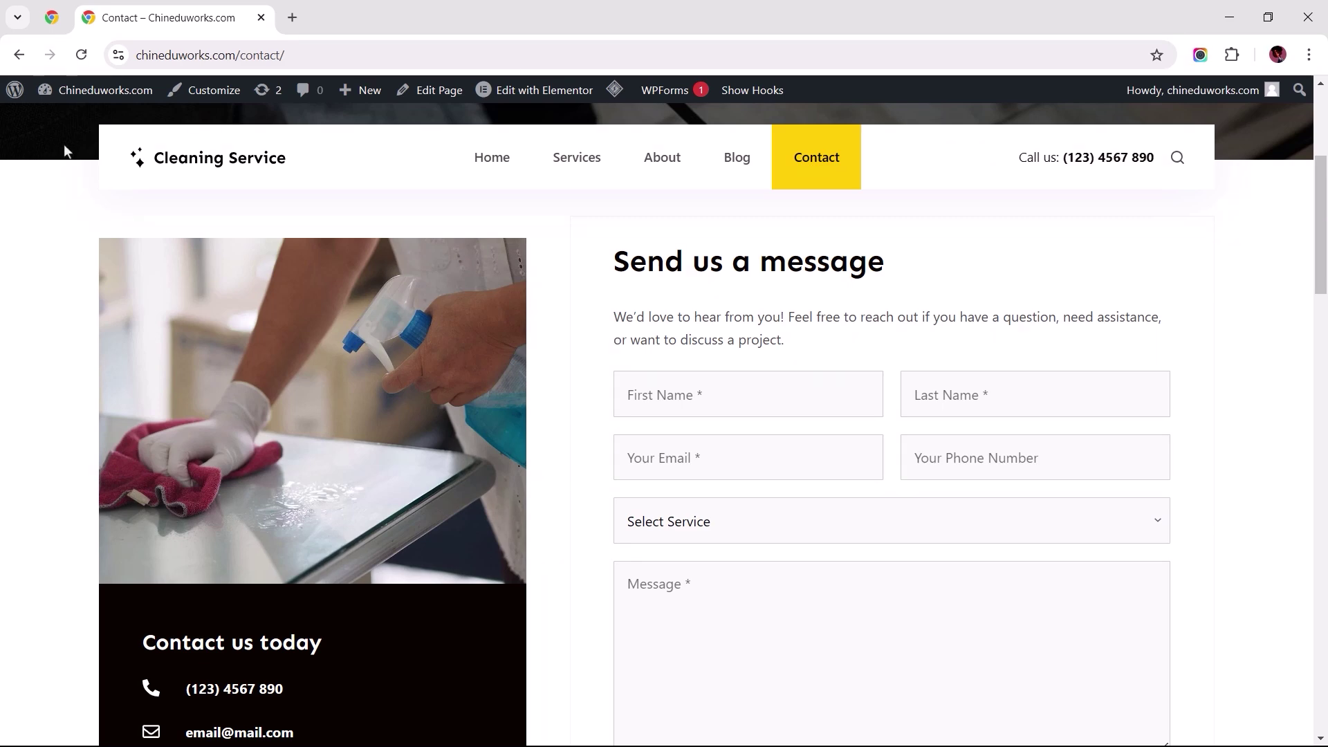
# Step: Go from the site's Contact page to the WordPress admin Dashboard via the site-name menu
pyautogui.click(70, 123)
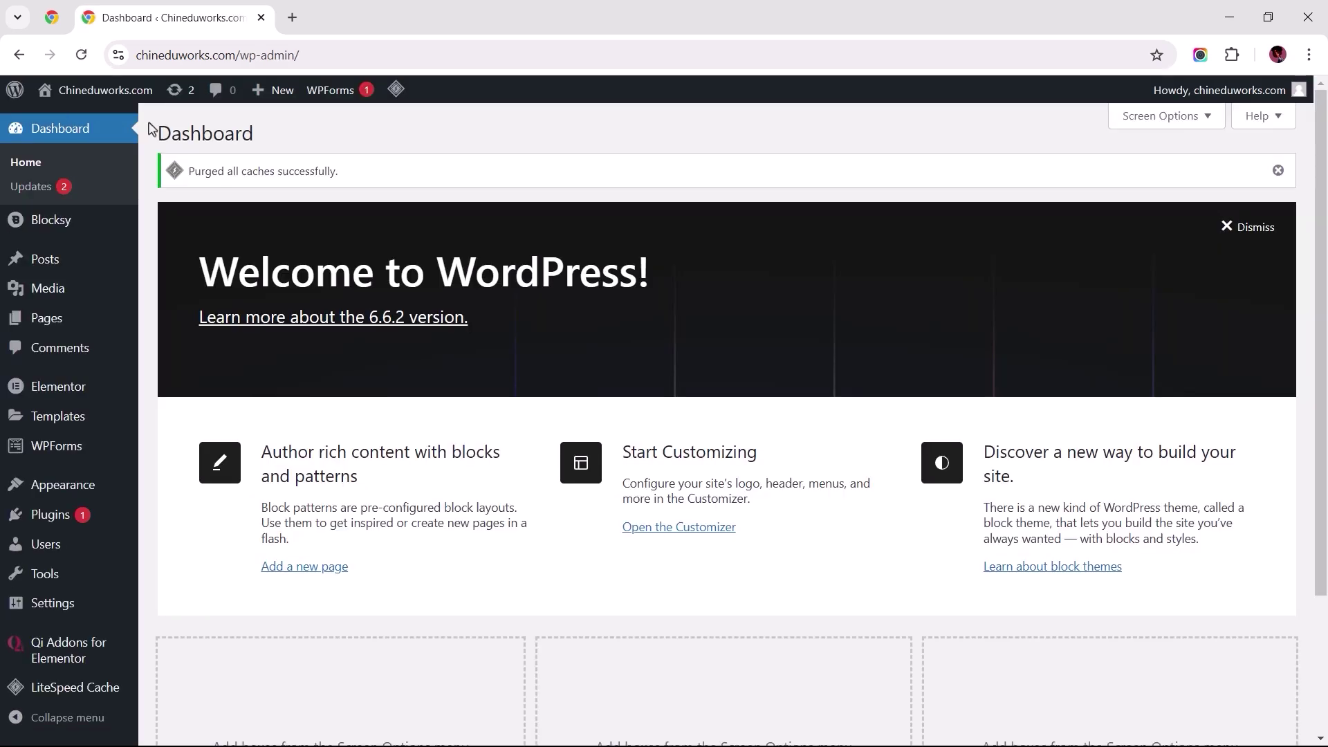
# Step: Open Simple Contact Form from WPForms All Forms in the builder and show its Notifications settings
pyautogui.moveTo(130, 449)
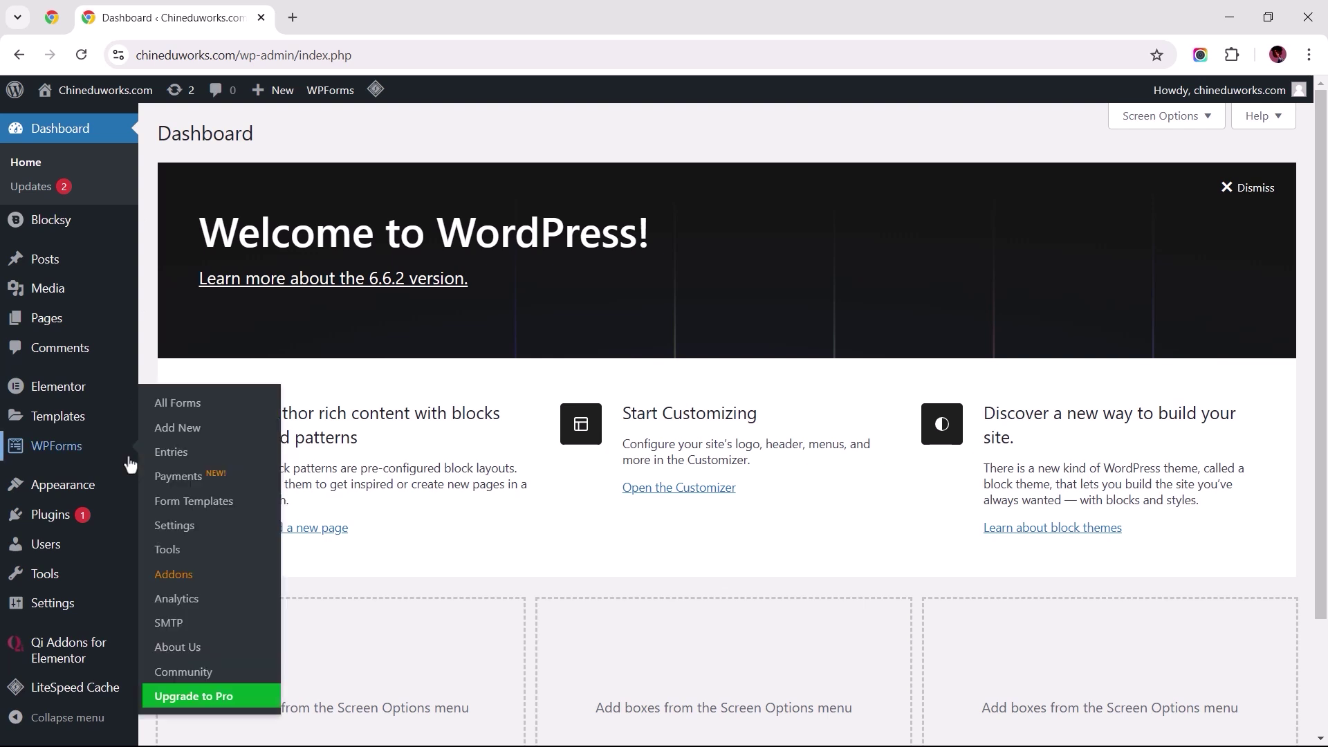
pyautogui.click(167, 409)
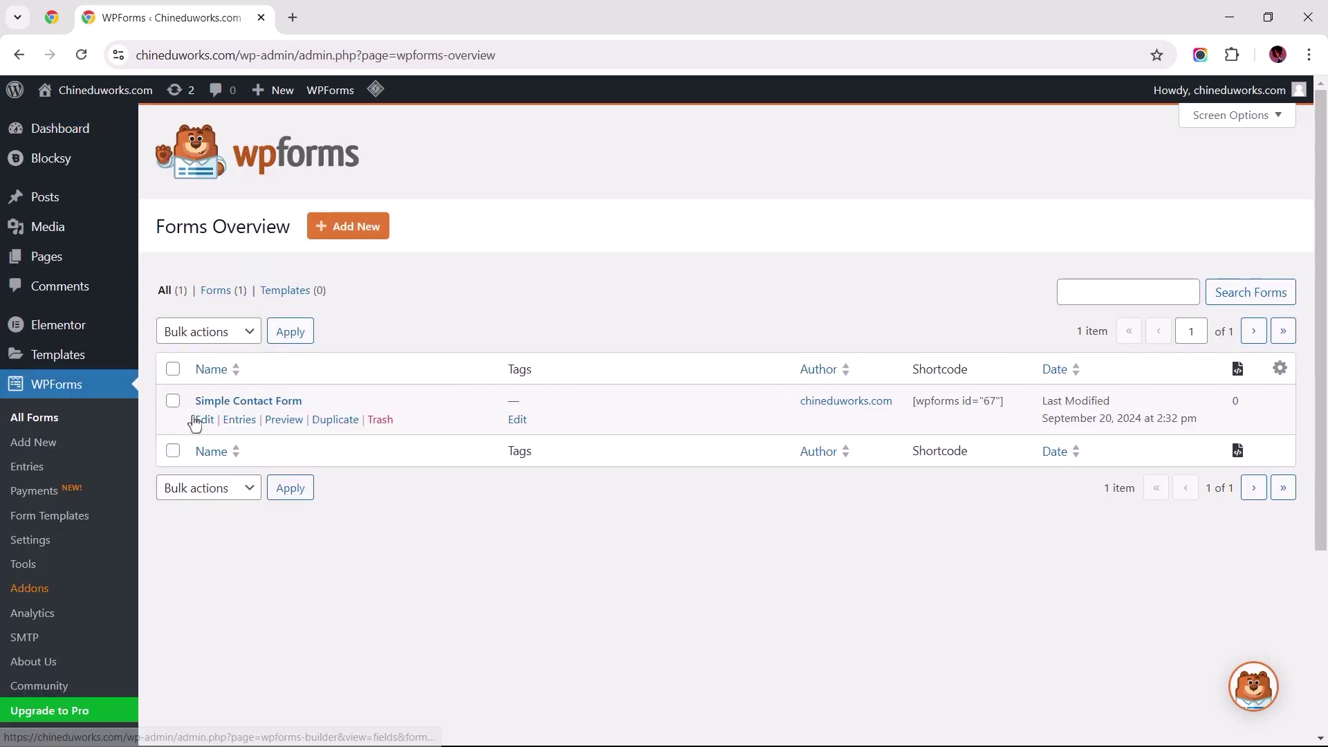
pyautogui.click(204, 420)
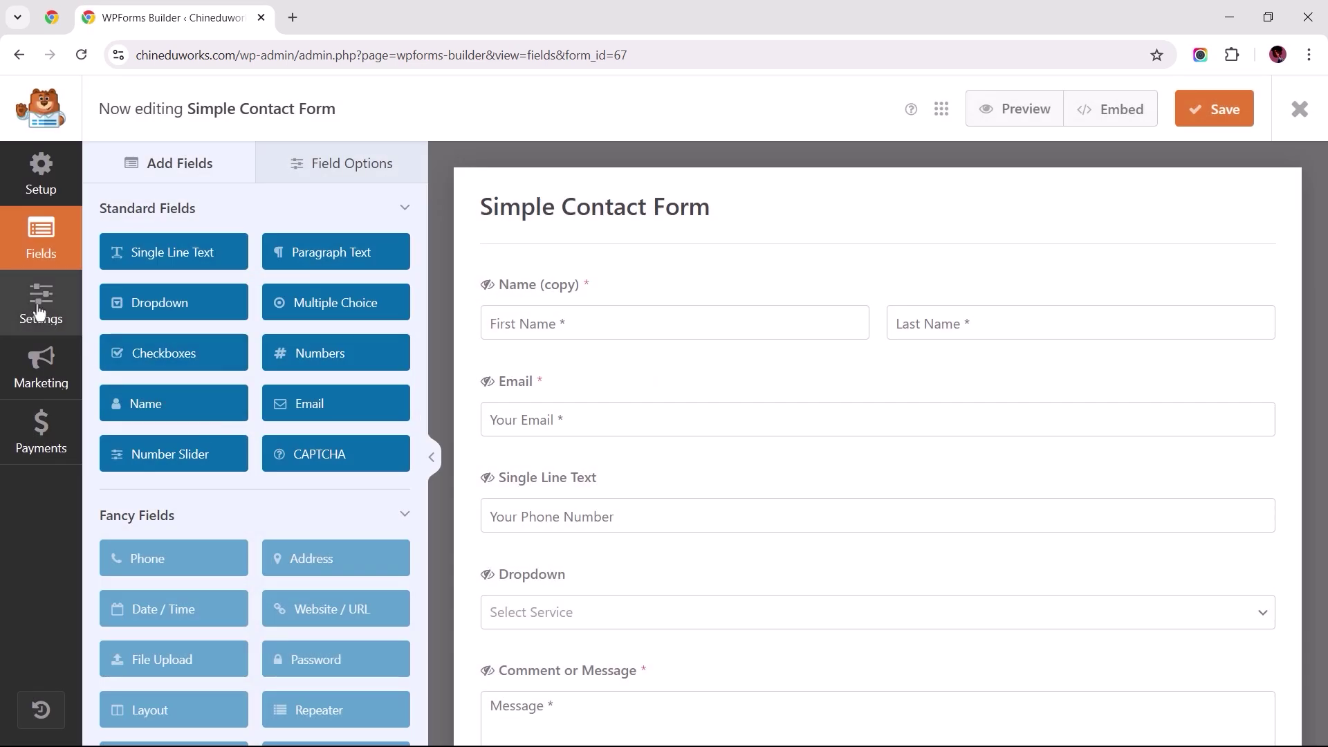
pyautogui.click(39, 312)
pyautogui.click(125, 303)
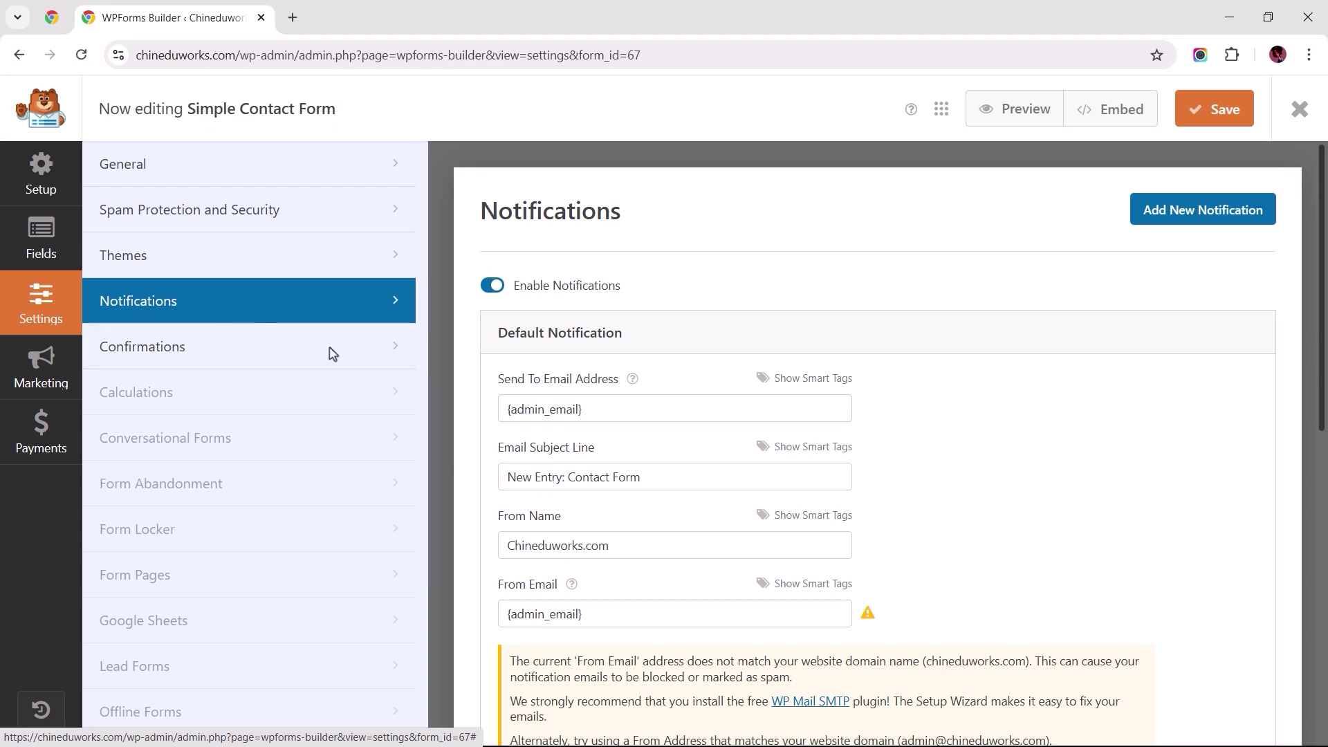
# Step: Try replacing the Send To address with a Gmail address, then undo back to {admin_email}
pyautogui.tripleClick(595, 408)
pyautogui.hotkey('ctrl', 'a')
pyautogui.hotkey('ctrl', 'c')
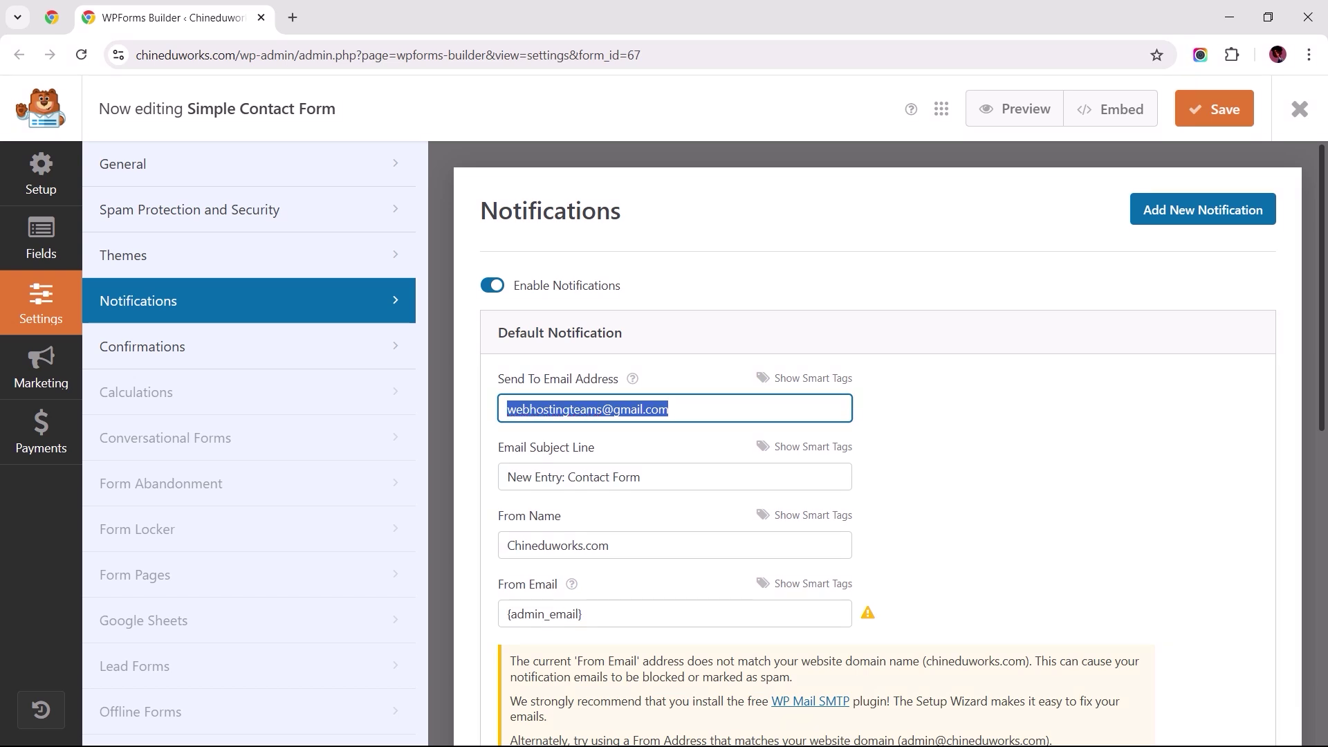
pyautogui.hotkey('ctrl', 'z')
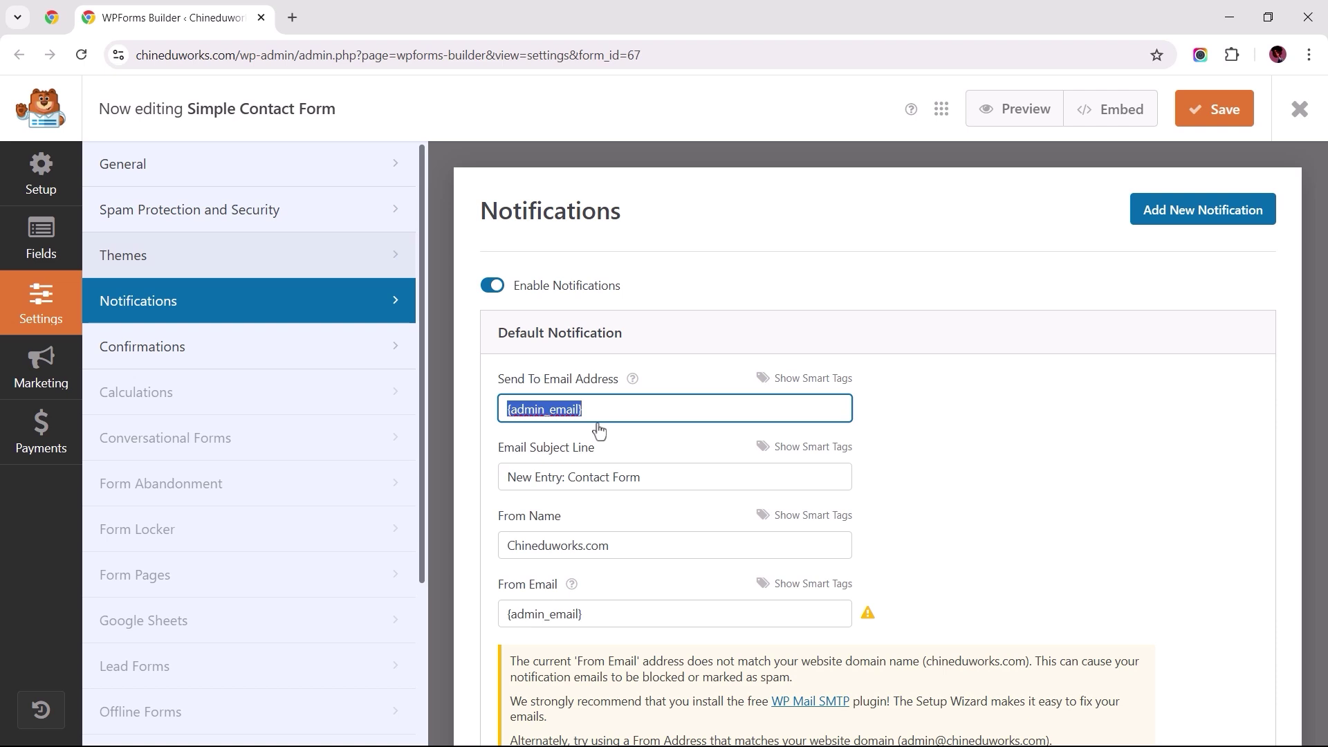
# Step: Open WordPress Settings > General in the dashboard tab to see the administration email
pyautogui.click(52, 18)
pyautogui.moveTo(125, 608)
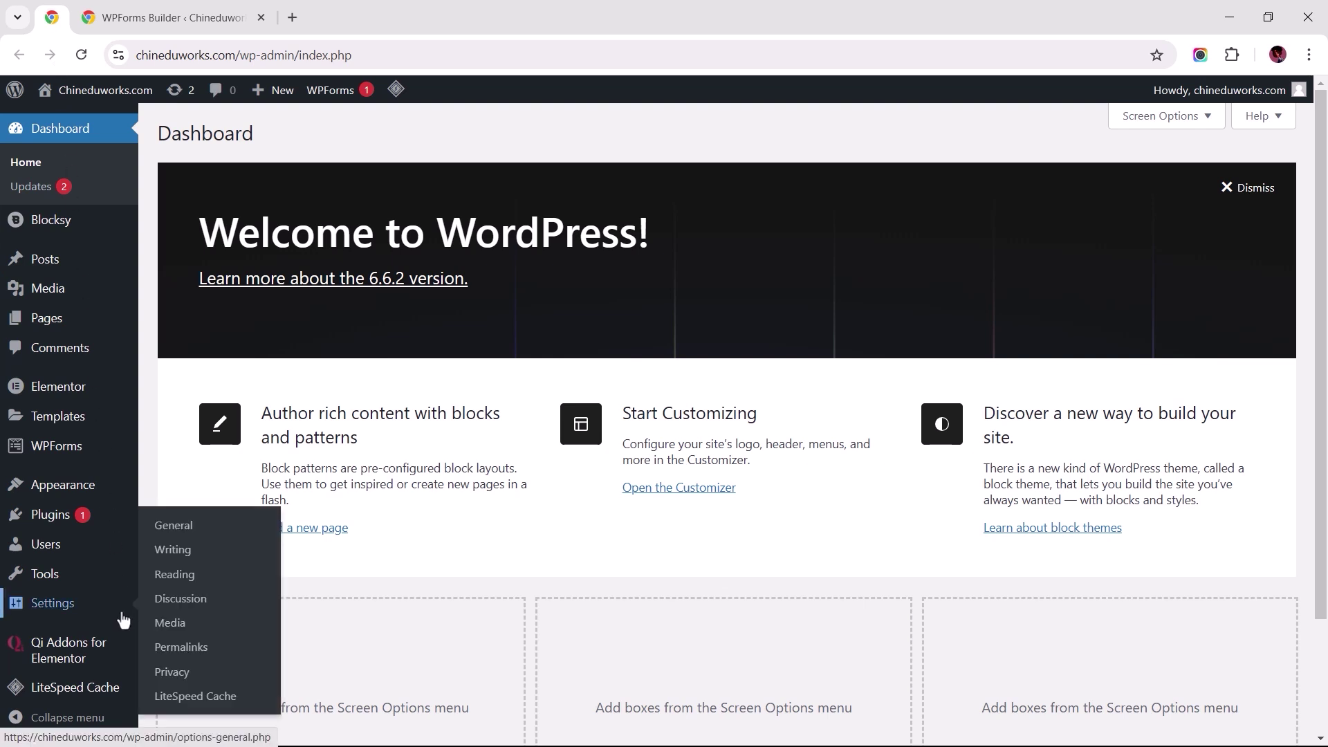
pyautogui.click(174, 537)
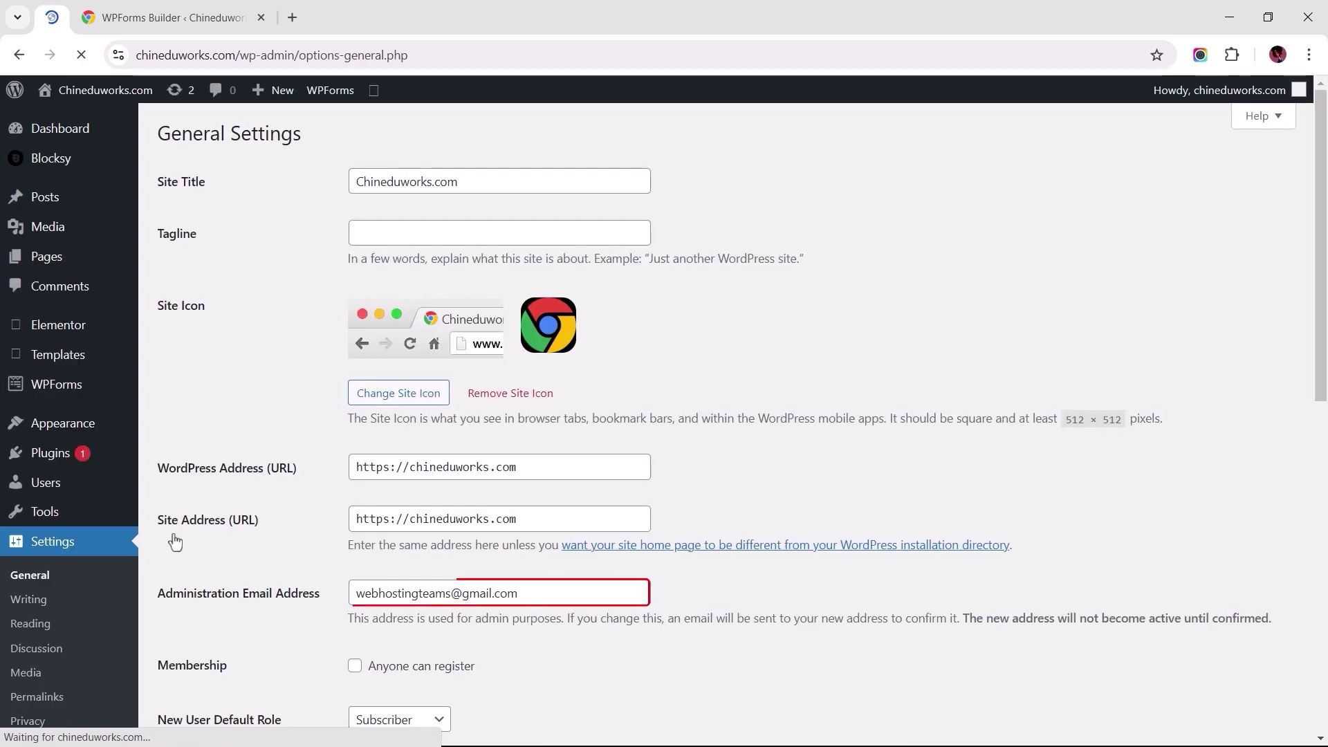
# Step: Paste the Gmail recipient into Send To and set the subject to 'Contact Form Submissions'
pyautogui.click(163, 15)
pyautogui.hotkey('ctrl', 'v')
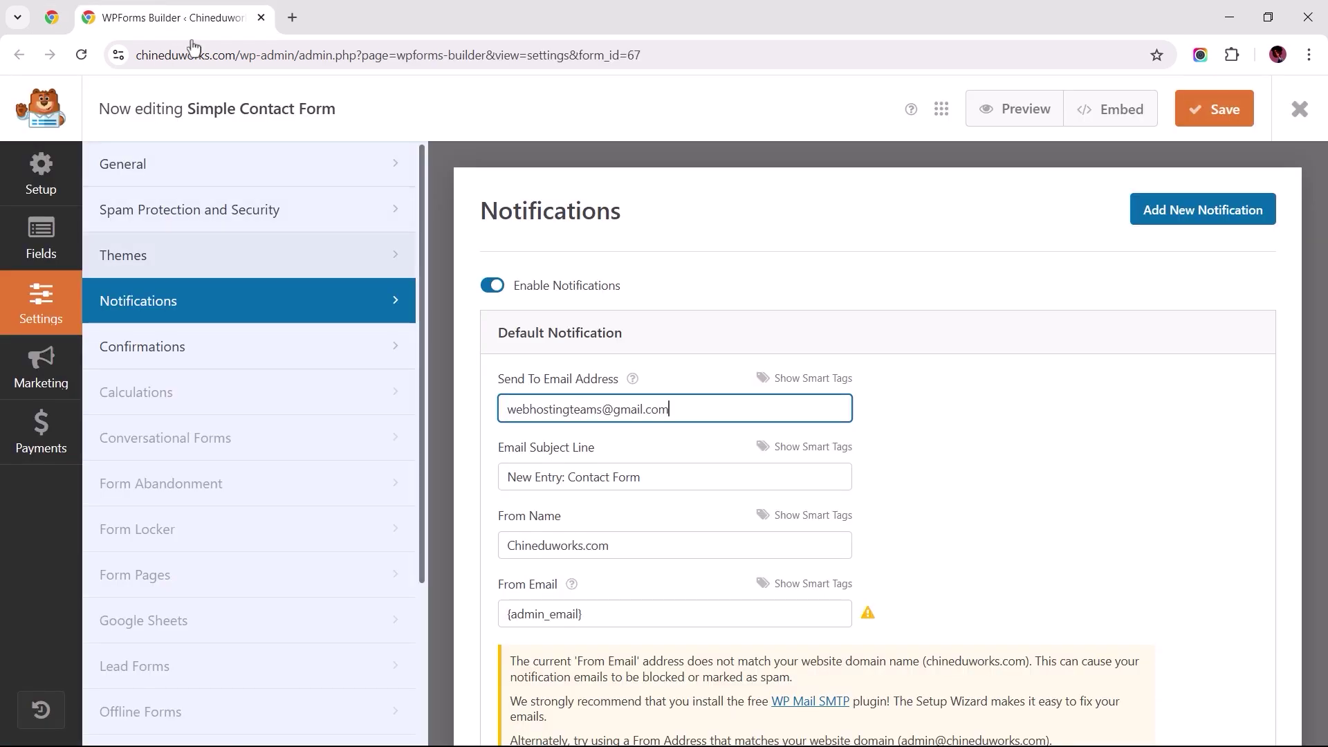
pyautogui.click(666, 490)
pyautogui.hotkey('ctrl', 'a')
pyautogui.write('Contact Form Submissions')
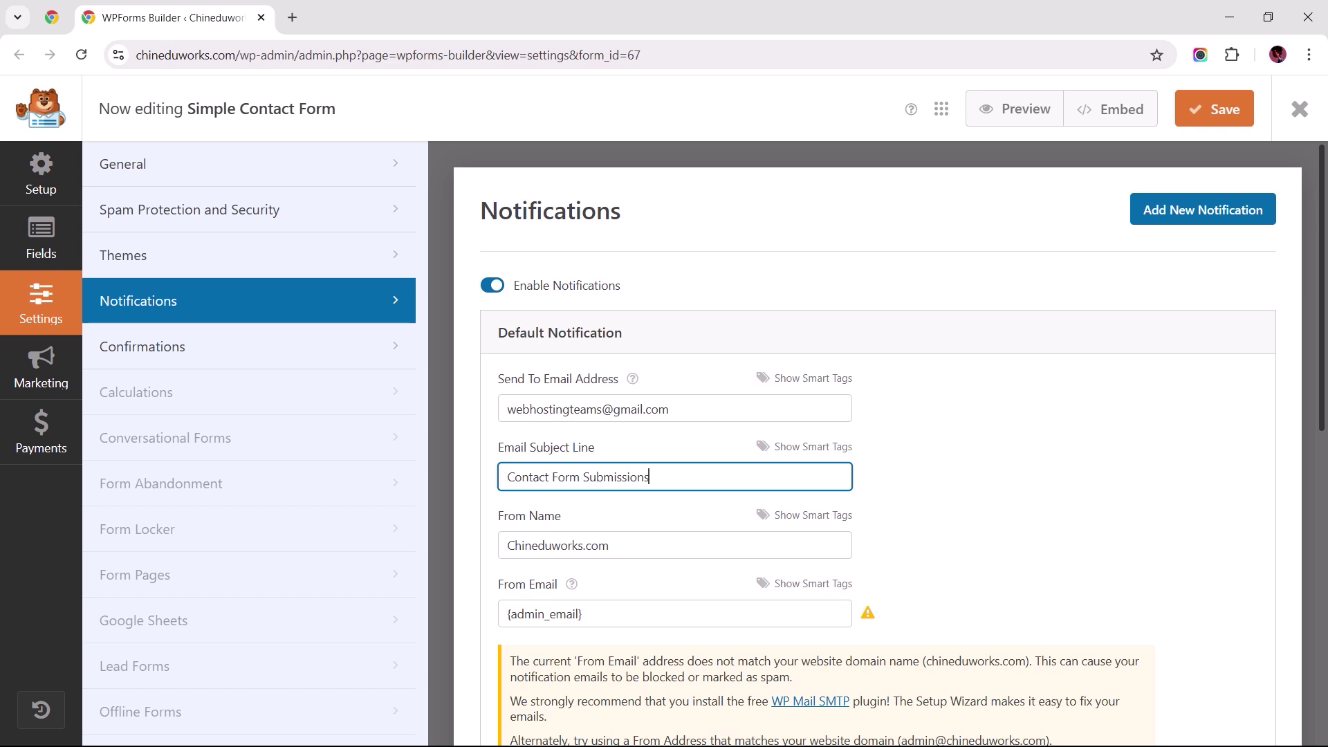
# Step: Replace the notification's From Email with the site's own contact address
pyautogui.click(622, 545)
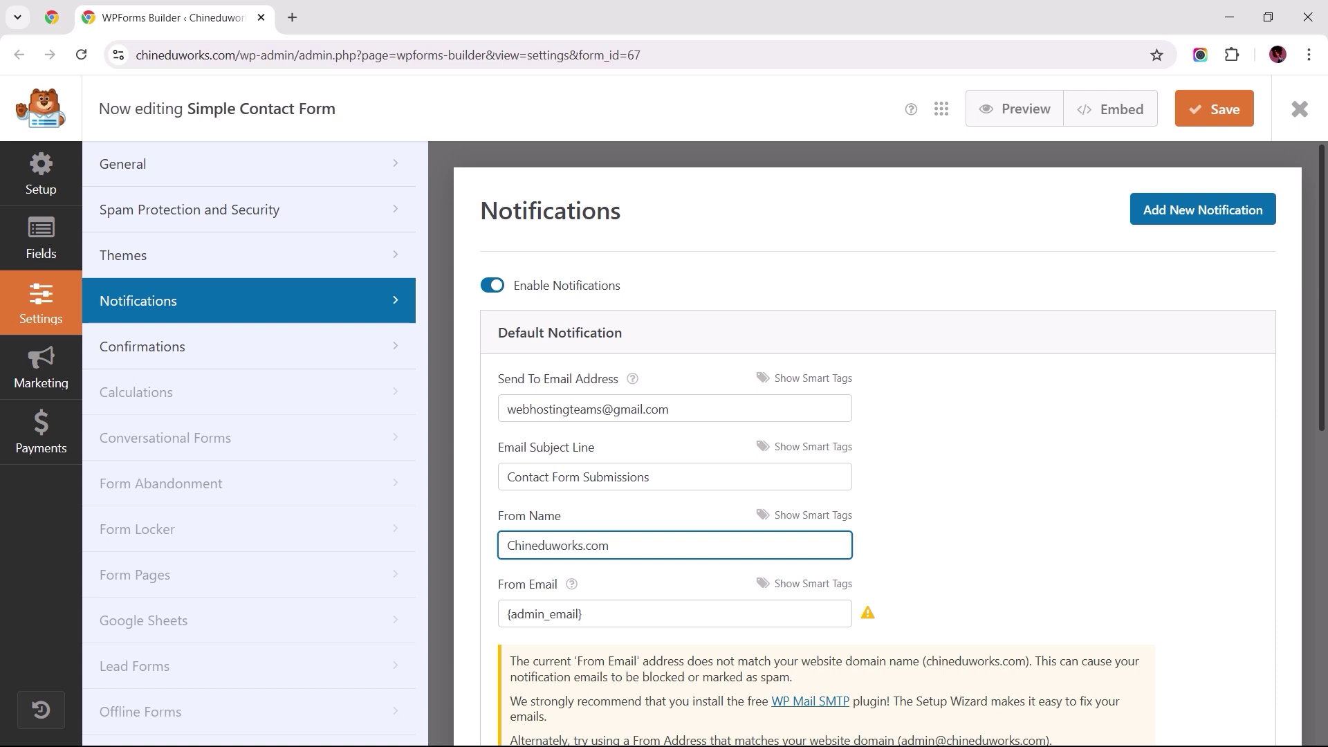
pyautogui.scroll(-1, 889, 443)
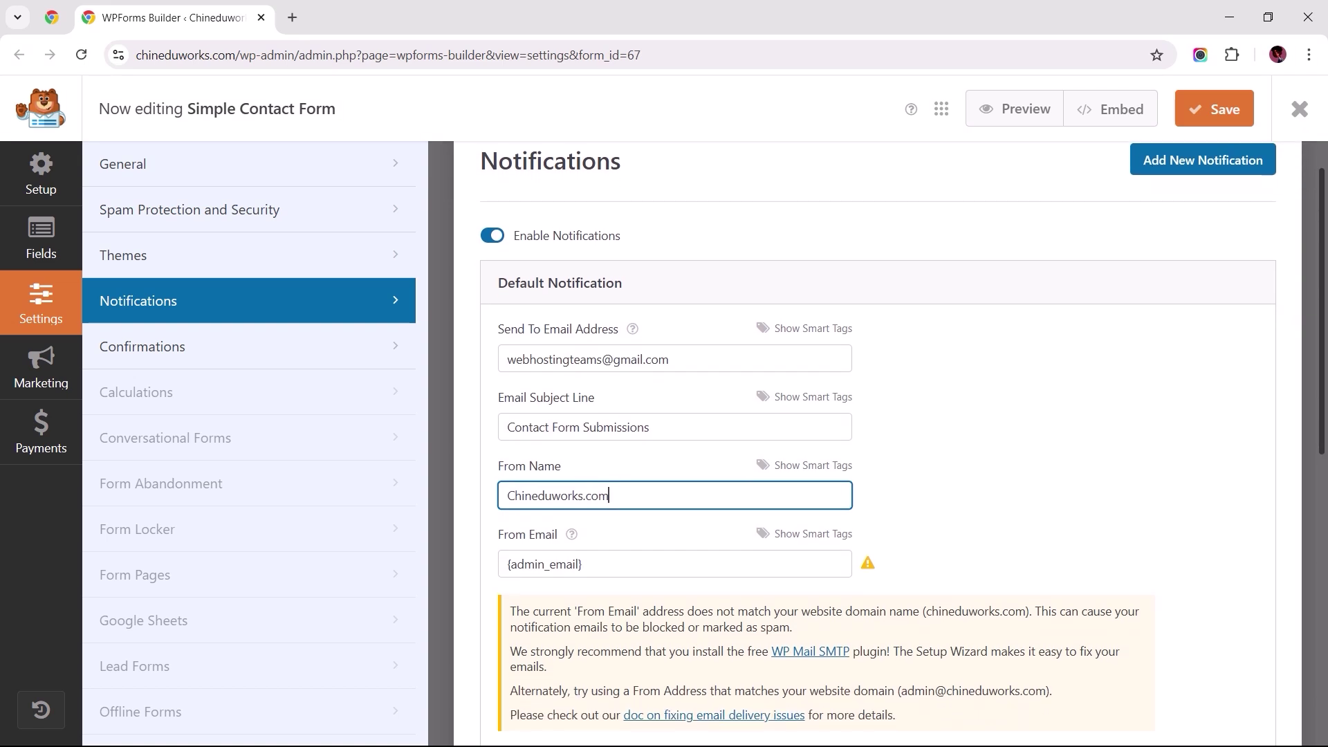
pyautogui.click(839, 564)
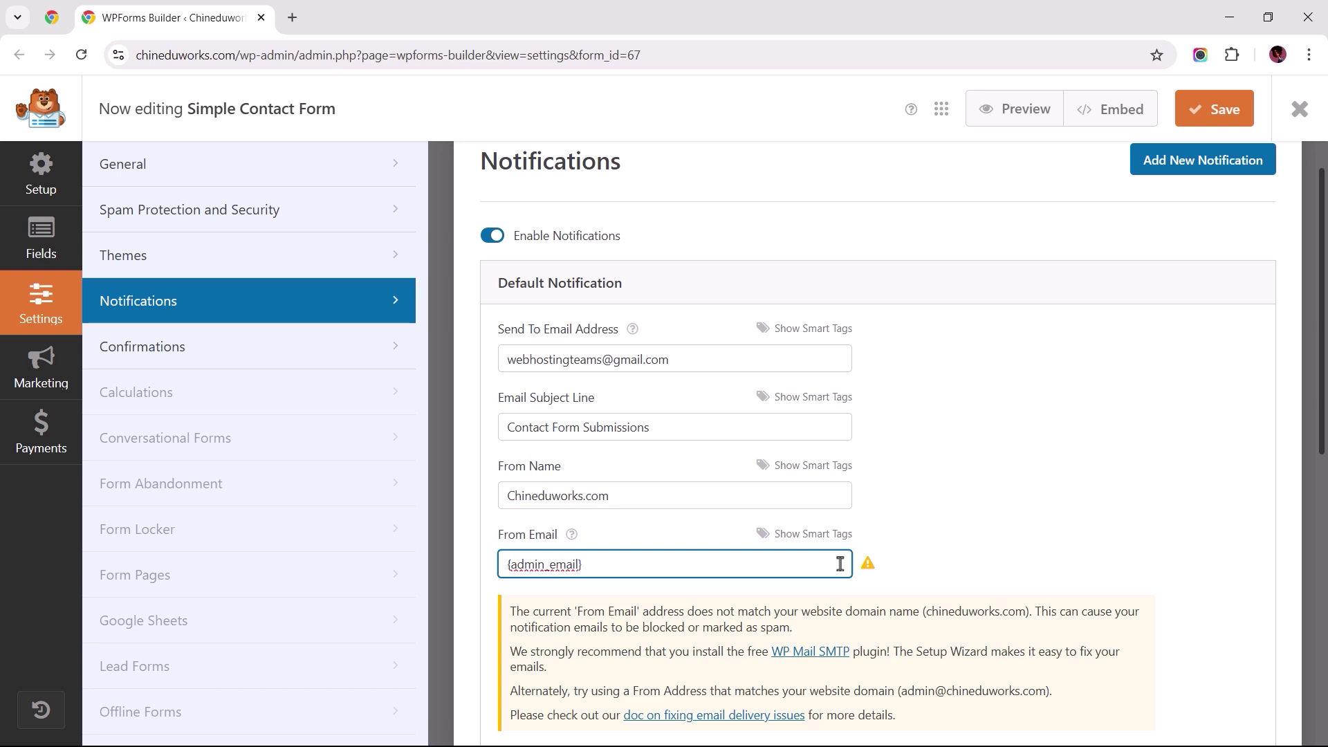
pyautogui.hotkey('ctrl', 'a')
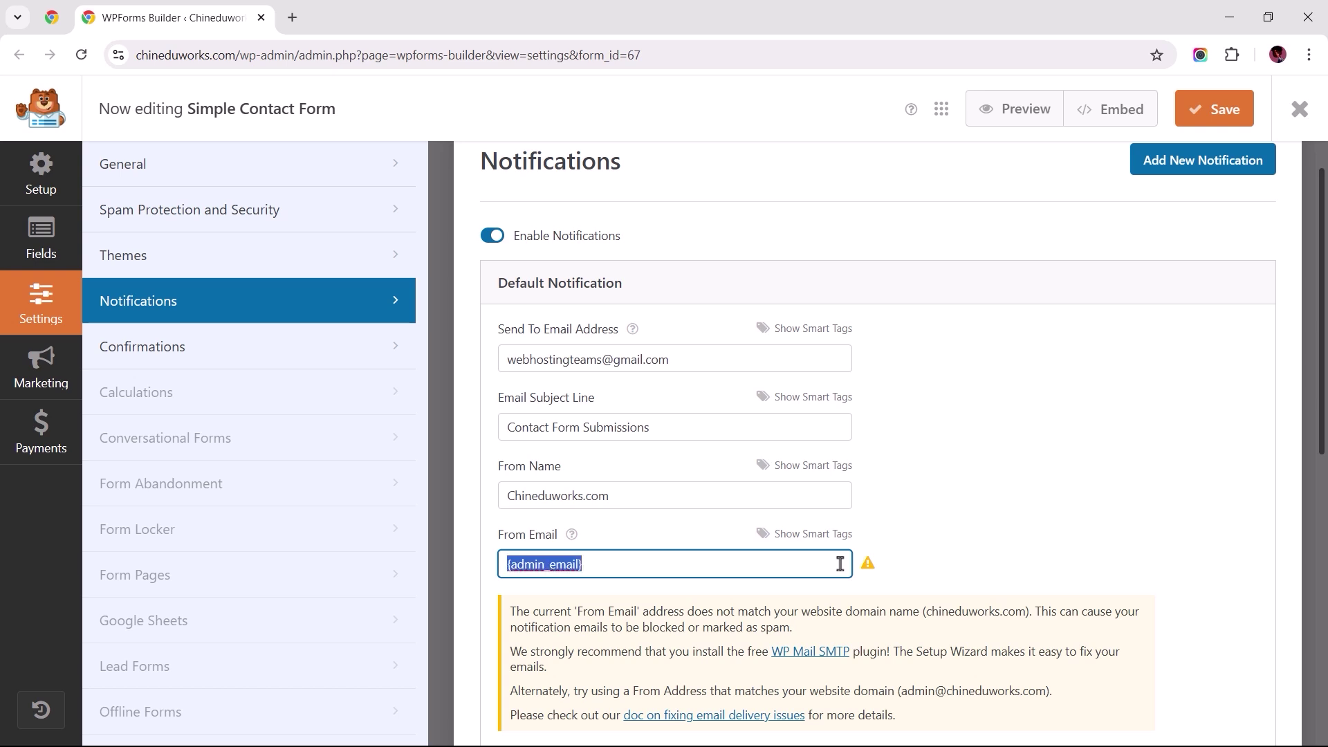
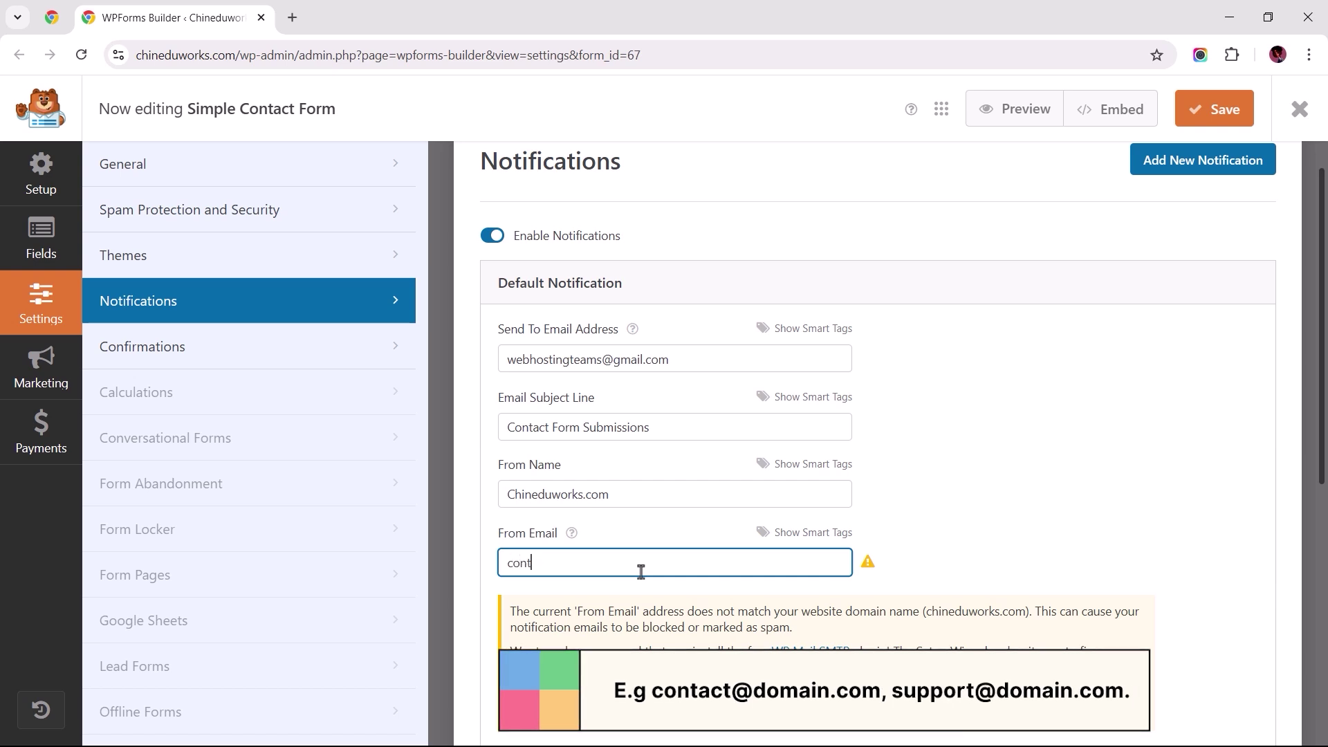
pyautogui.click(911, 568)
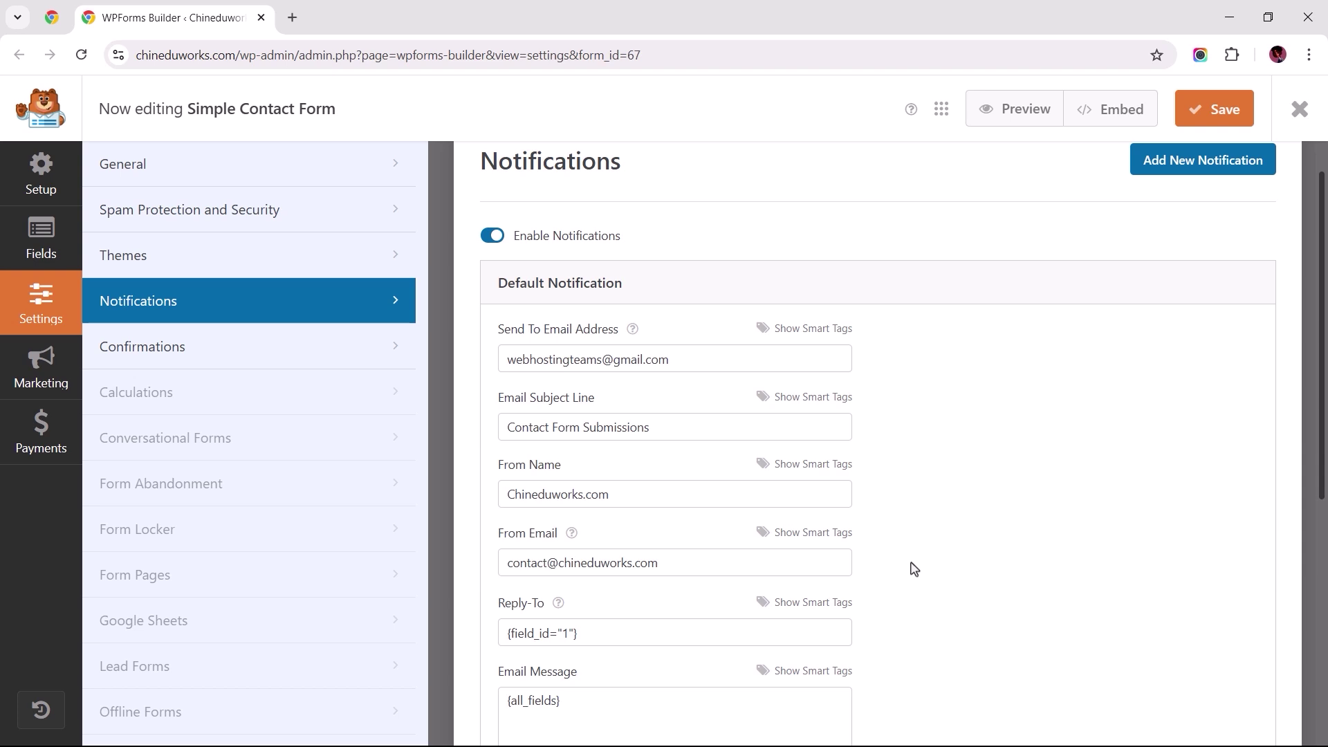
# Step: Save the form and close the builder, returning to Forms Overview with shortcode [wpforms id="67"]
pyautogui.click(1210, 117)
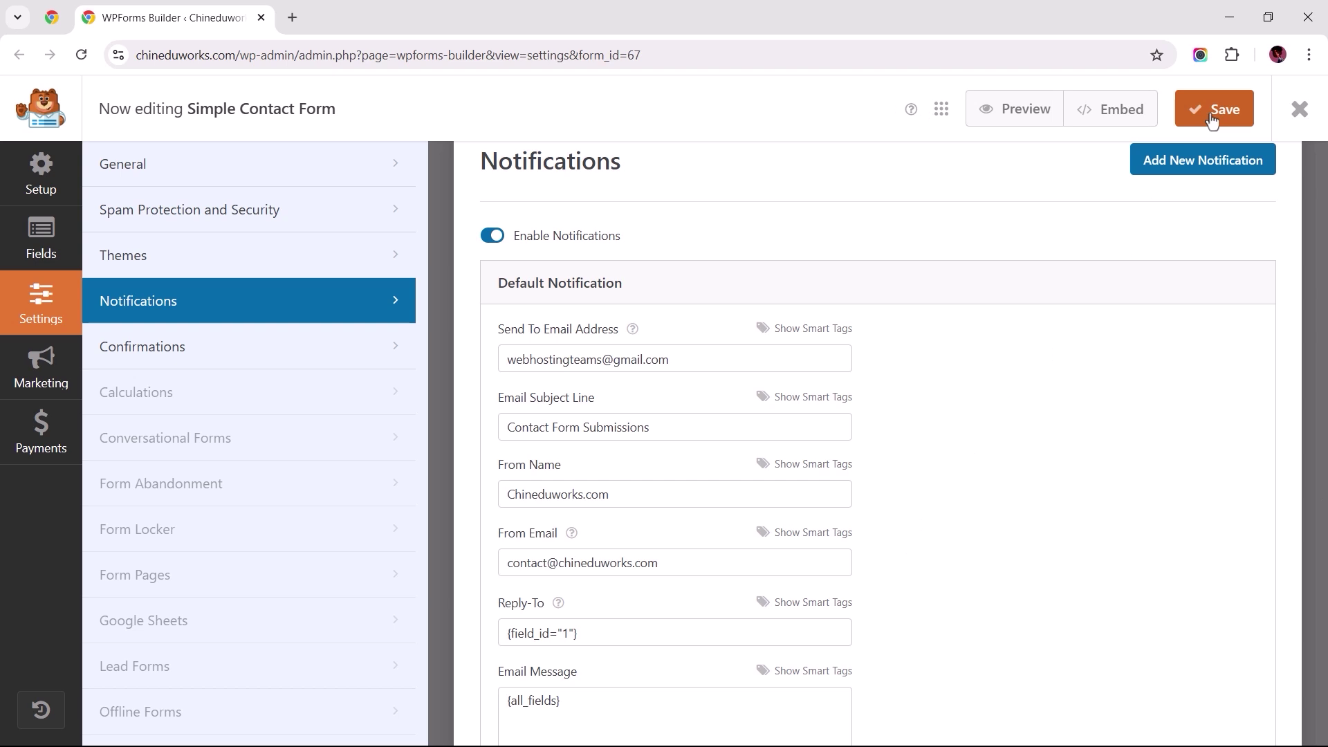
pyautogui.click(1299, 112)
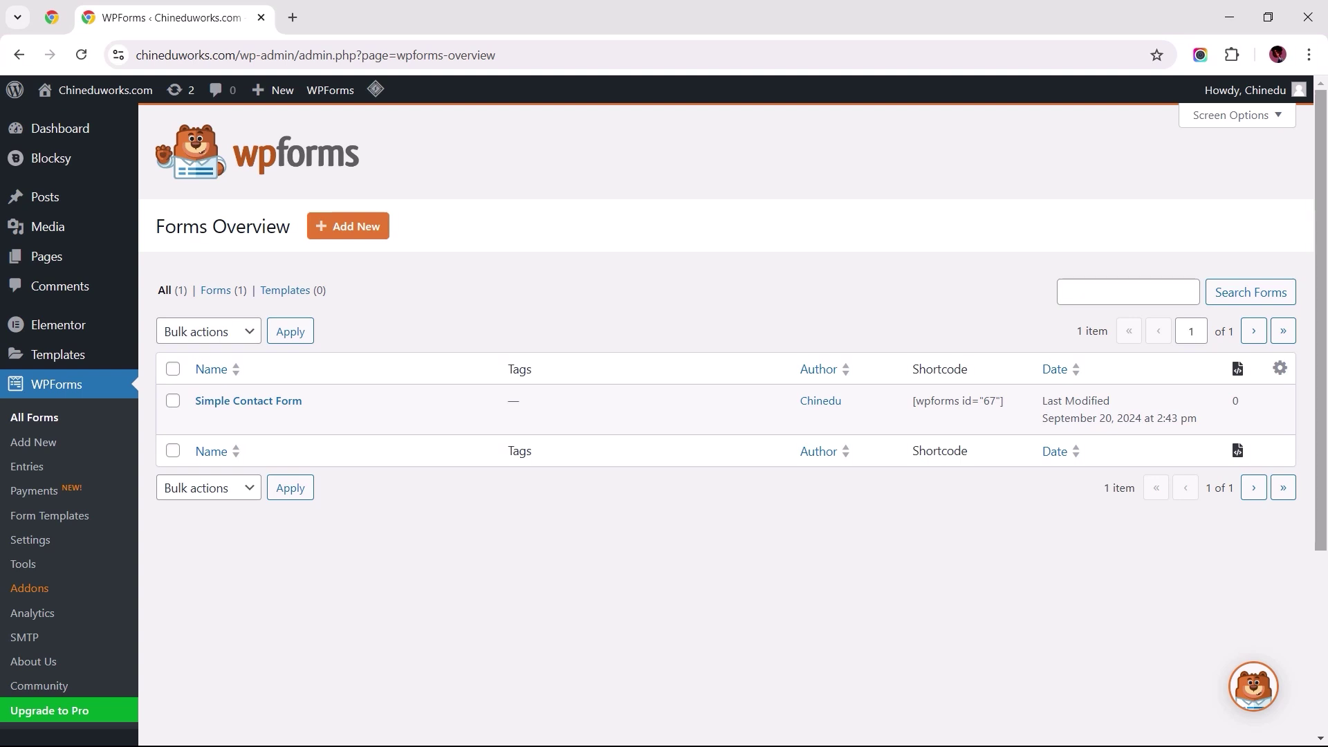
pyautogui.scroll(-1, 664, 415)
pyautogui.scroll(-3, 664, 415)
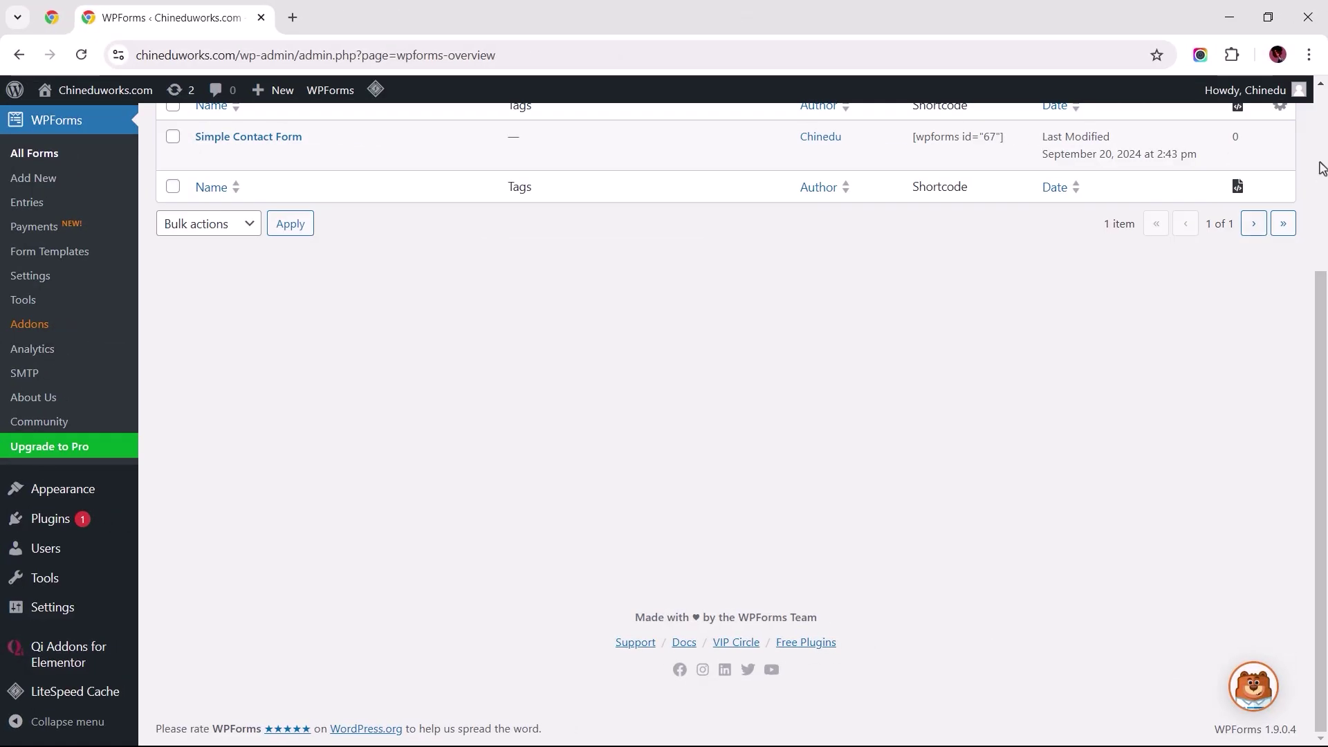
# Step: Search Add New Plugin for 'WP Mail SMTP', then install and activate it
pyautogui.moveTo(103, 527)
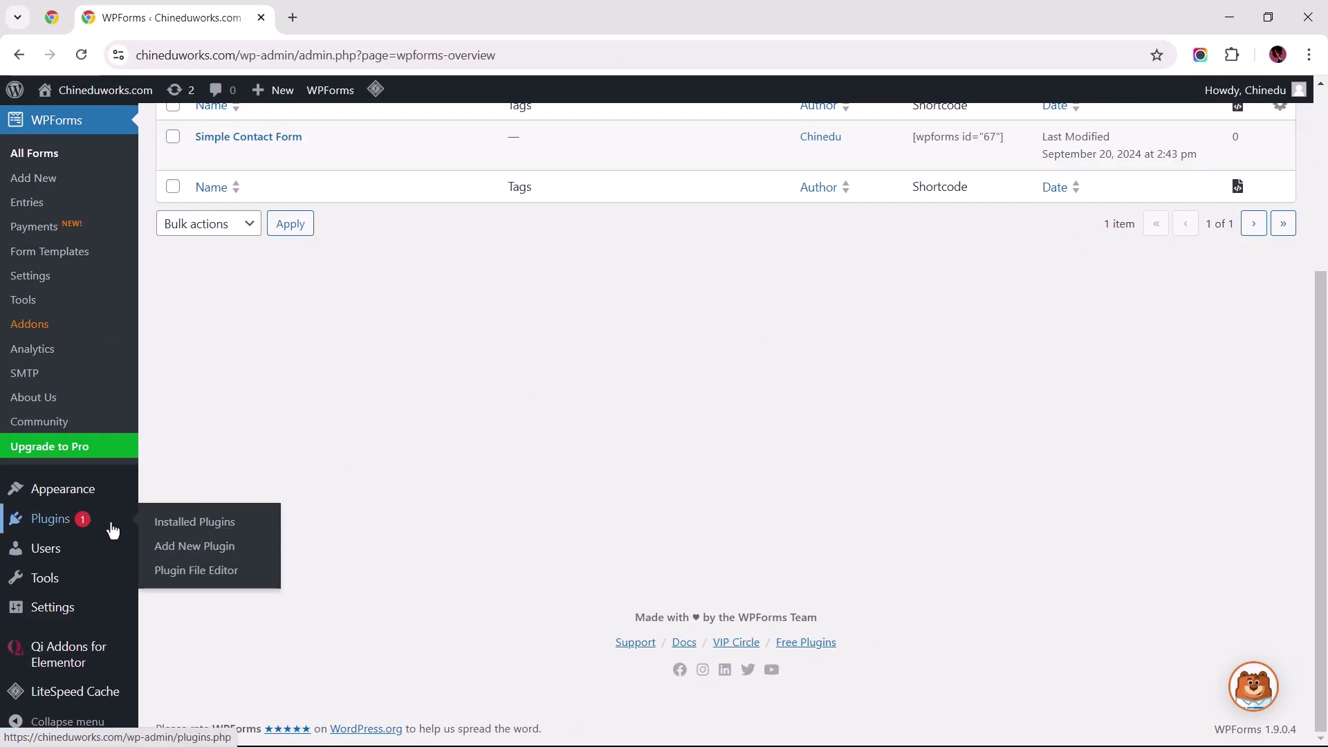
pyautogui.click(163, 545)
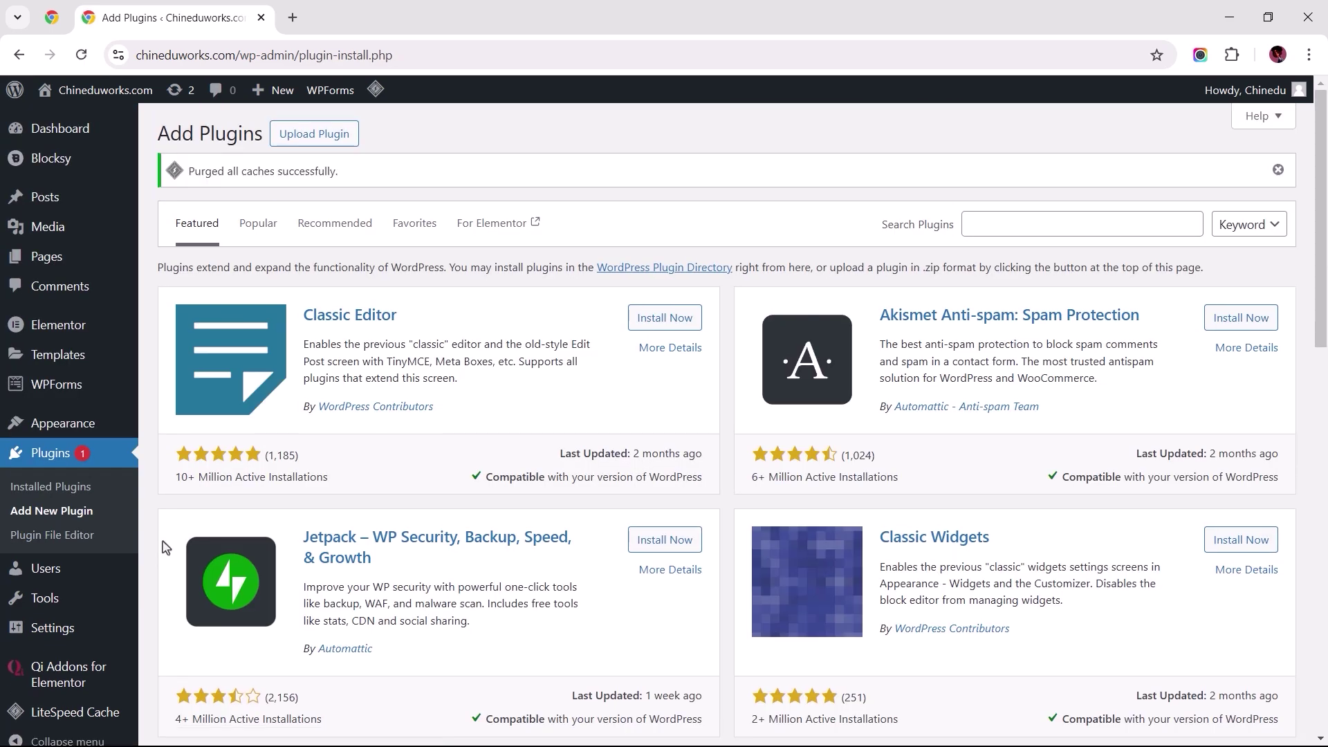
pyautogui.click(1036, 228)
pyautogui.write('WP Mail SMTP')
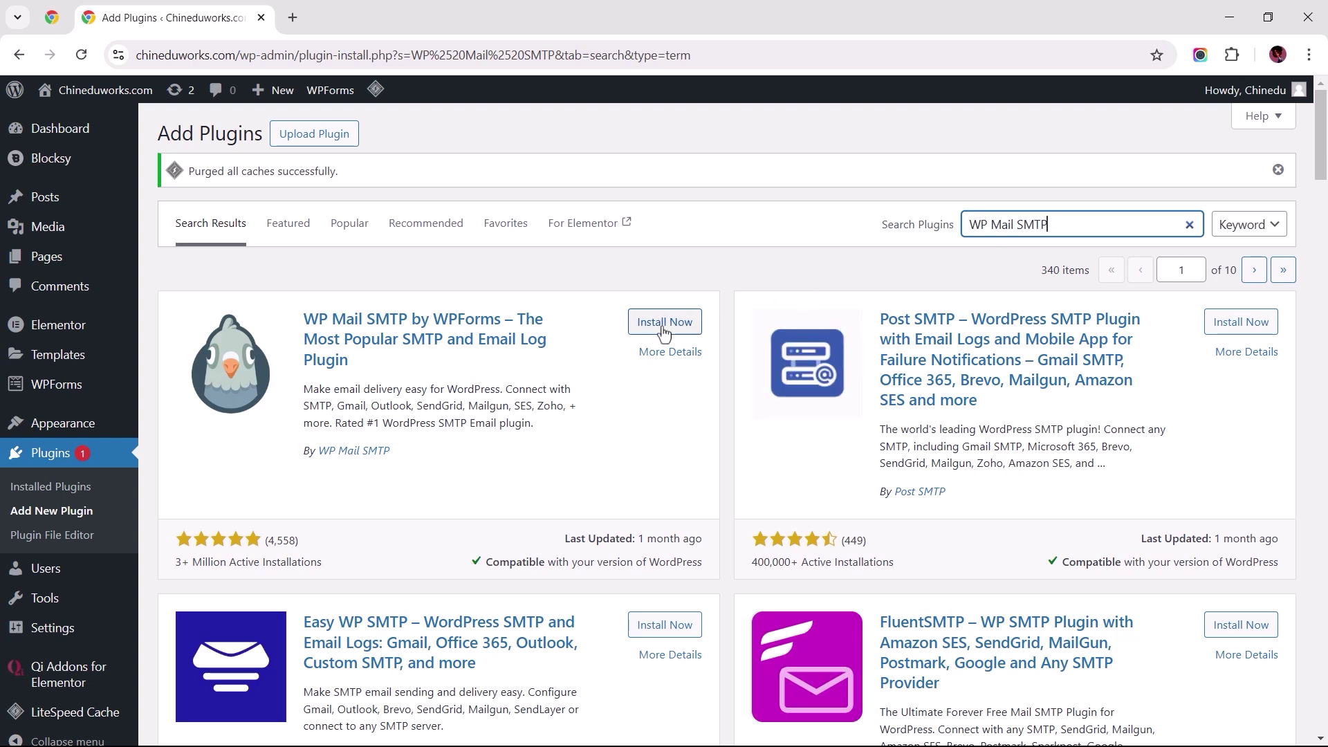
pyautogui.click(661, 330)
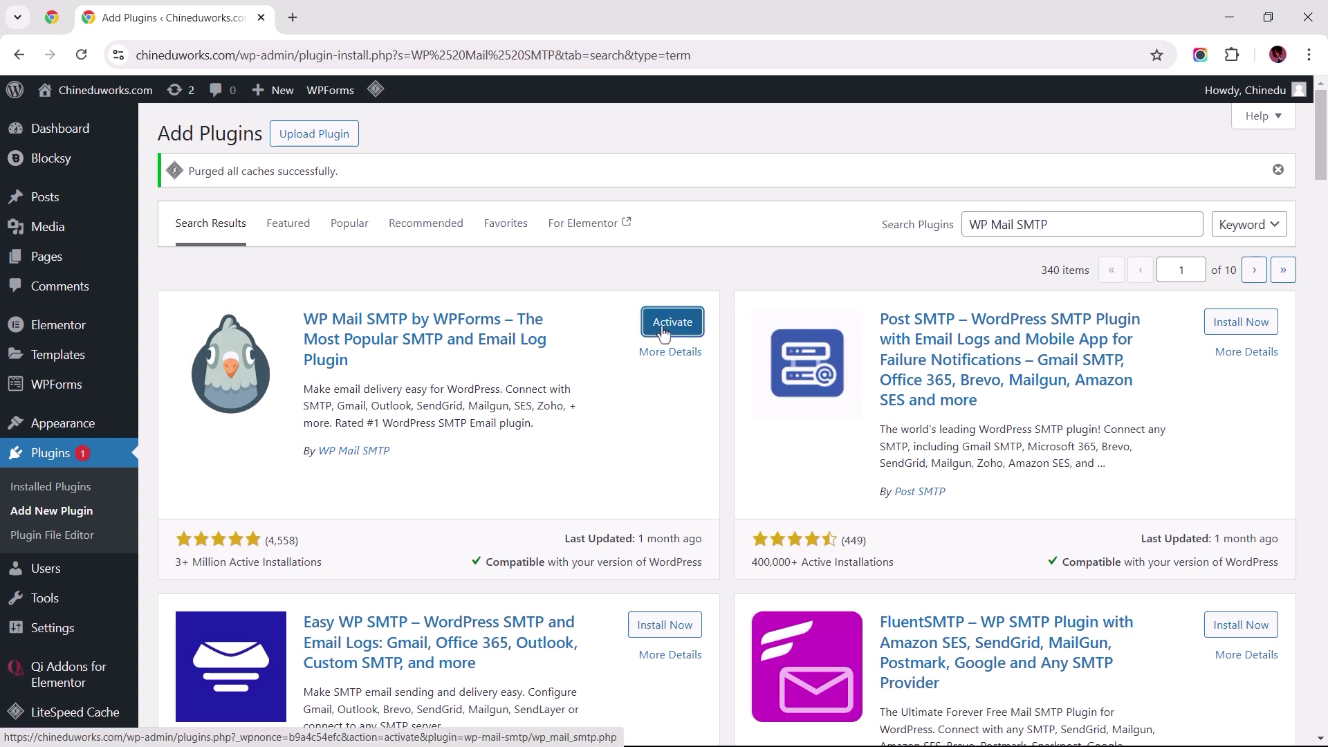
pyautogui.click(668, 333)
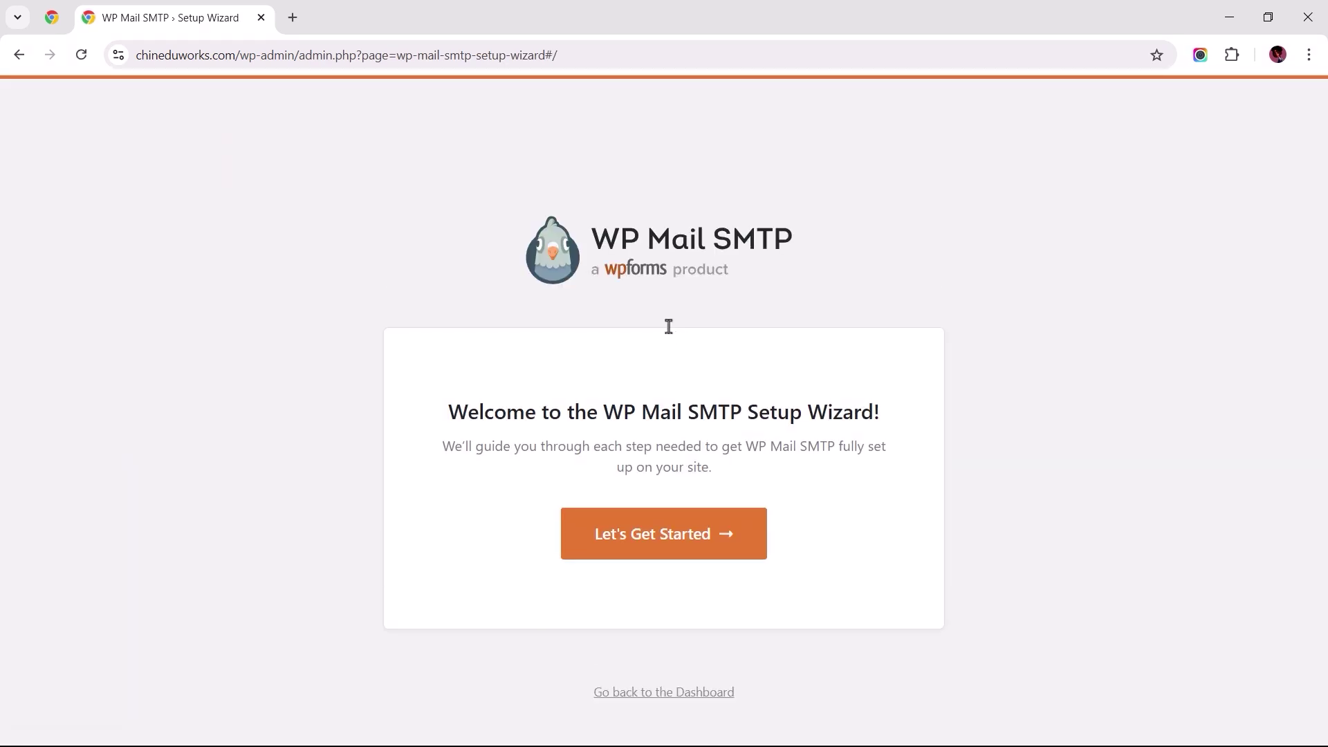
# Step: Start the WP Mail SMTP wizard, pick Other SMTP as the mailer, and save to reach step 2
pyautogui.click(651, 545)
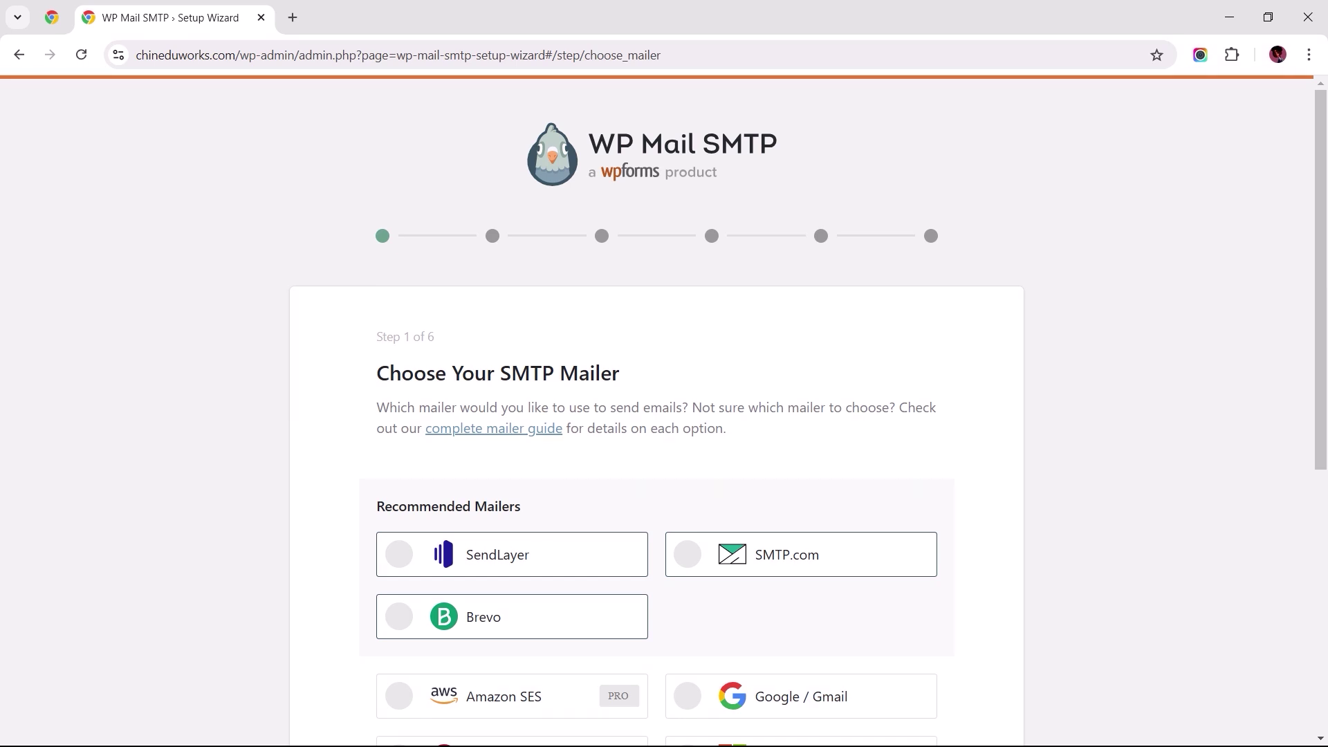
pyautogui.scroll(-7, 664, 578)
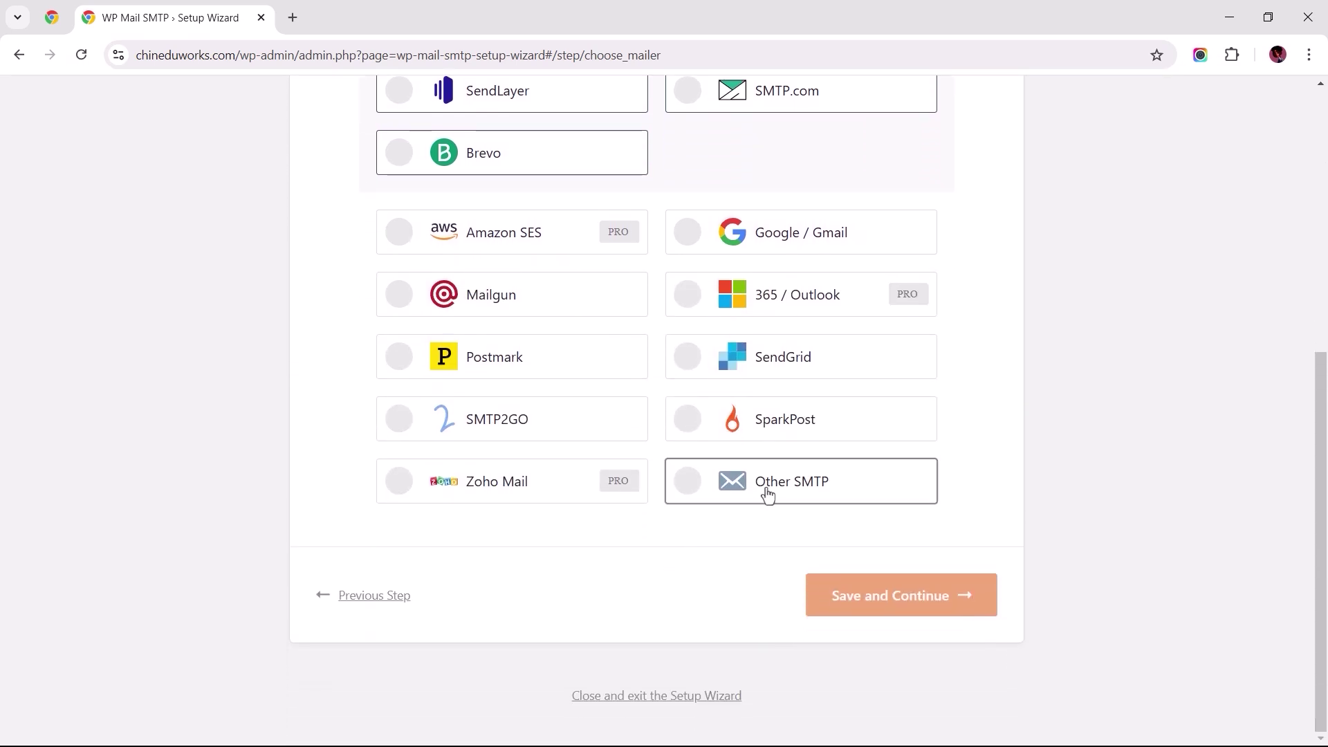
pyautogui.click(766, 492)
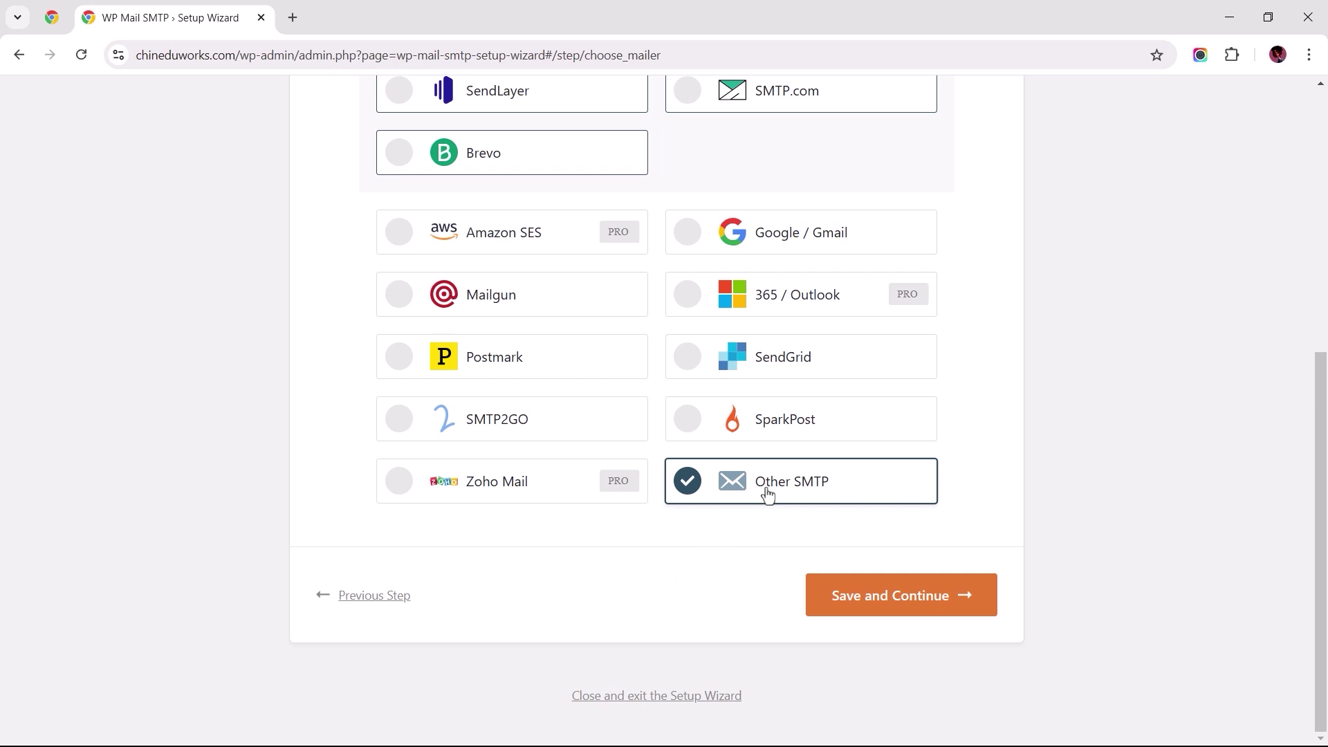
pyautogui.click(882, 599)
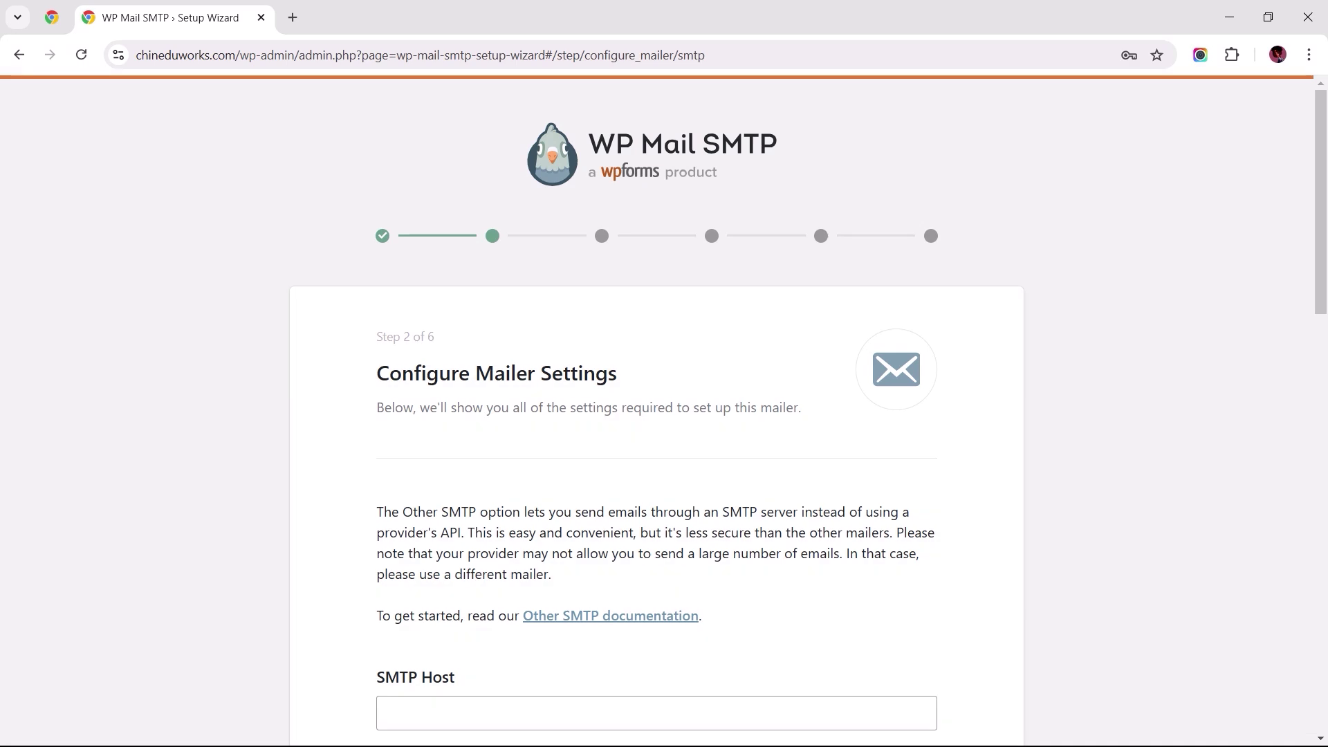
pyautogui.scroll(-3, 664, 415)
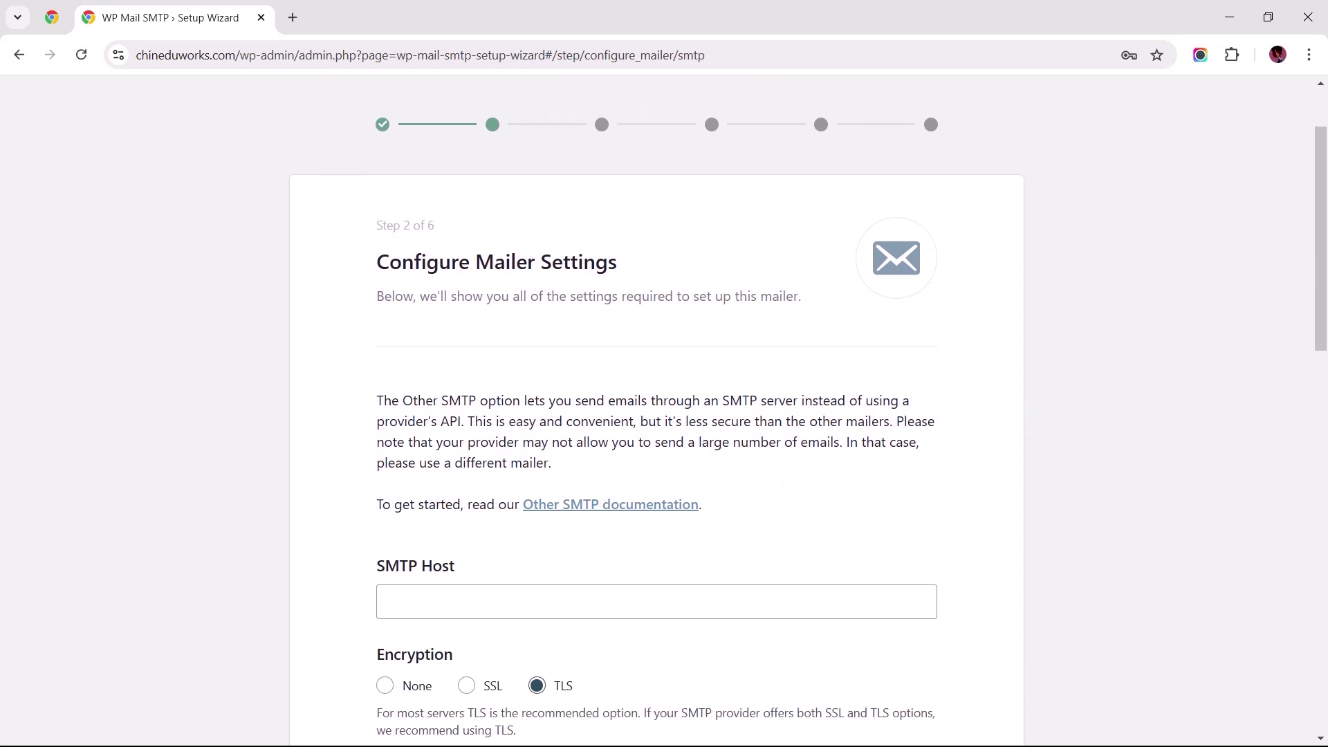
pyautogui.scroll(-5, 664, 415)
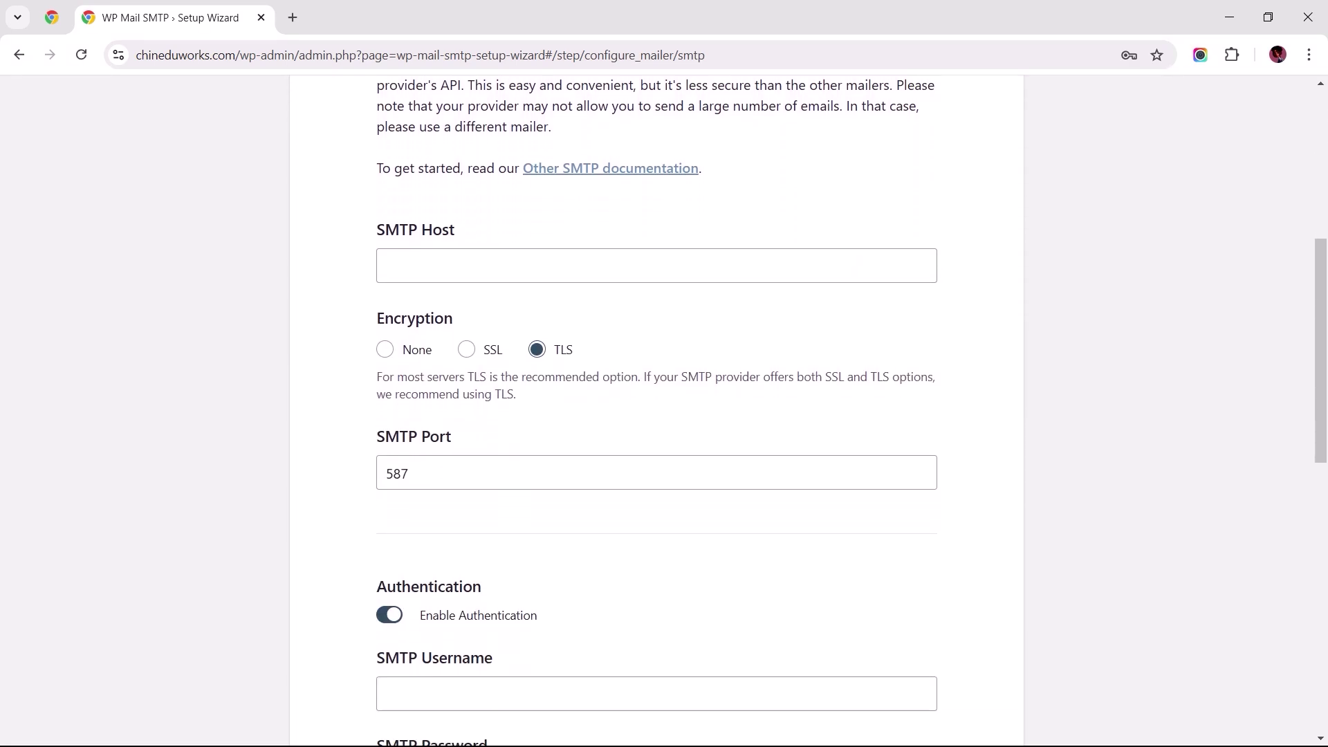
pyautogui.click(656, 148)
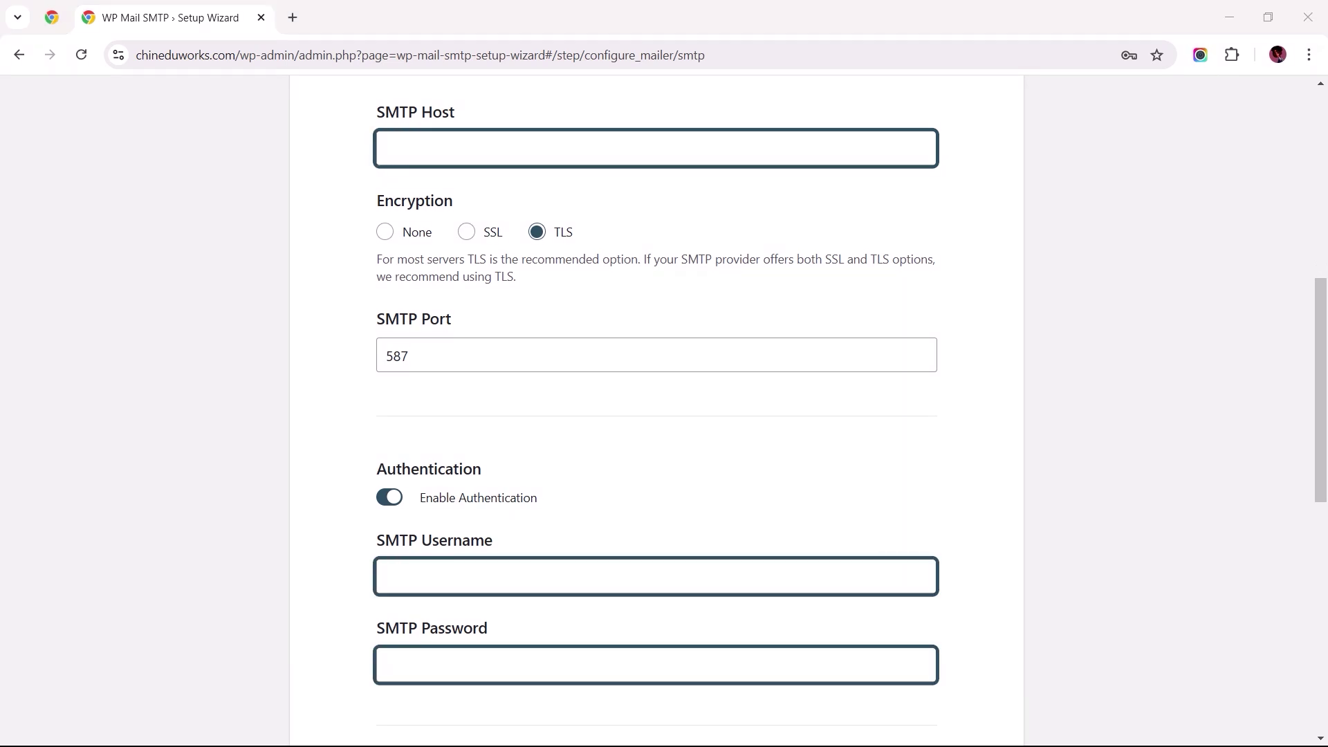
pyautogui.click(841, 244)
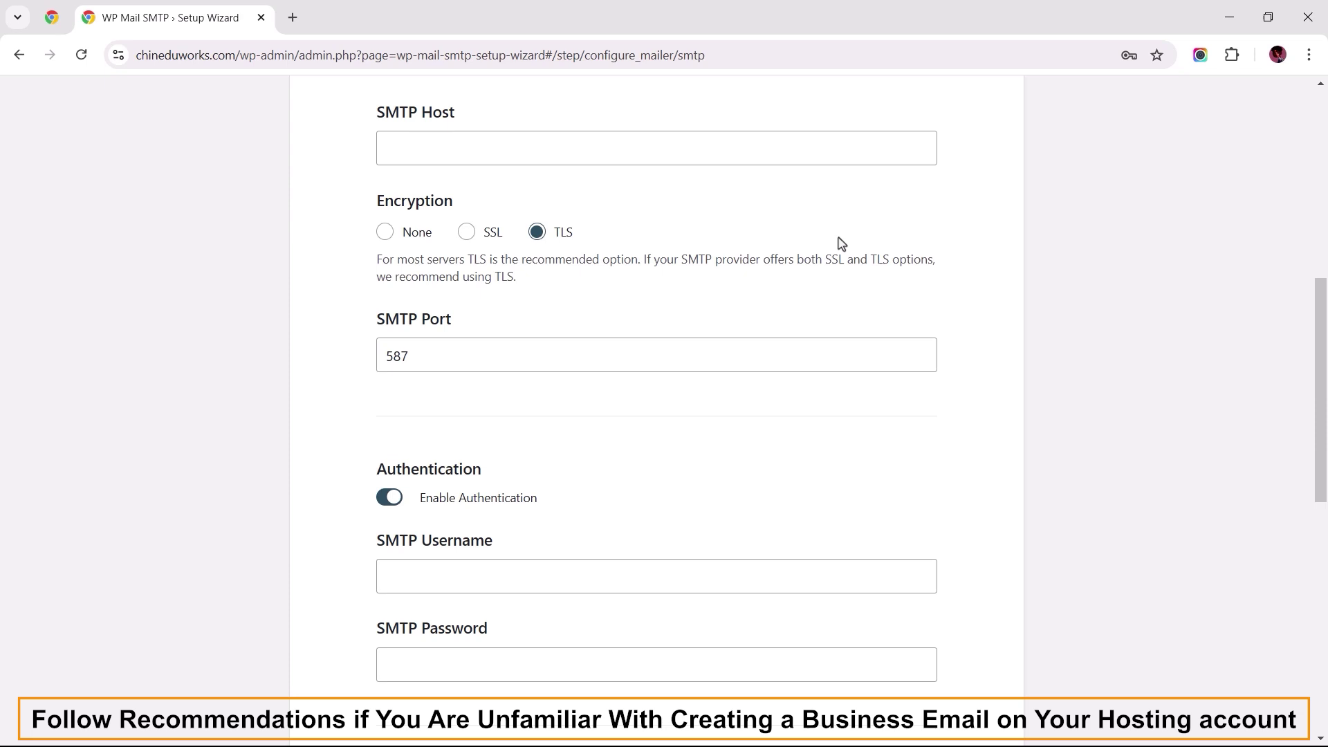
# Step: Search YouTube for 'How to create a business email for Bluehost' and open Bluehost's support chat
pyautogui.hotkey('alt', 'Tab')
pyautogui.hotkey('alt', 'Tab')
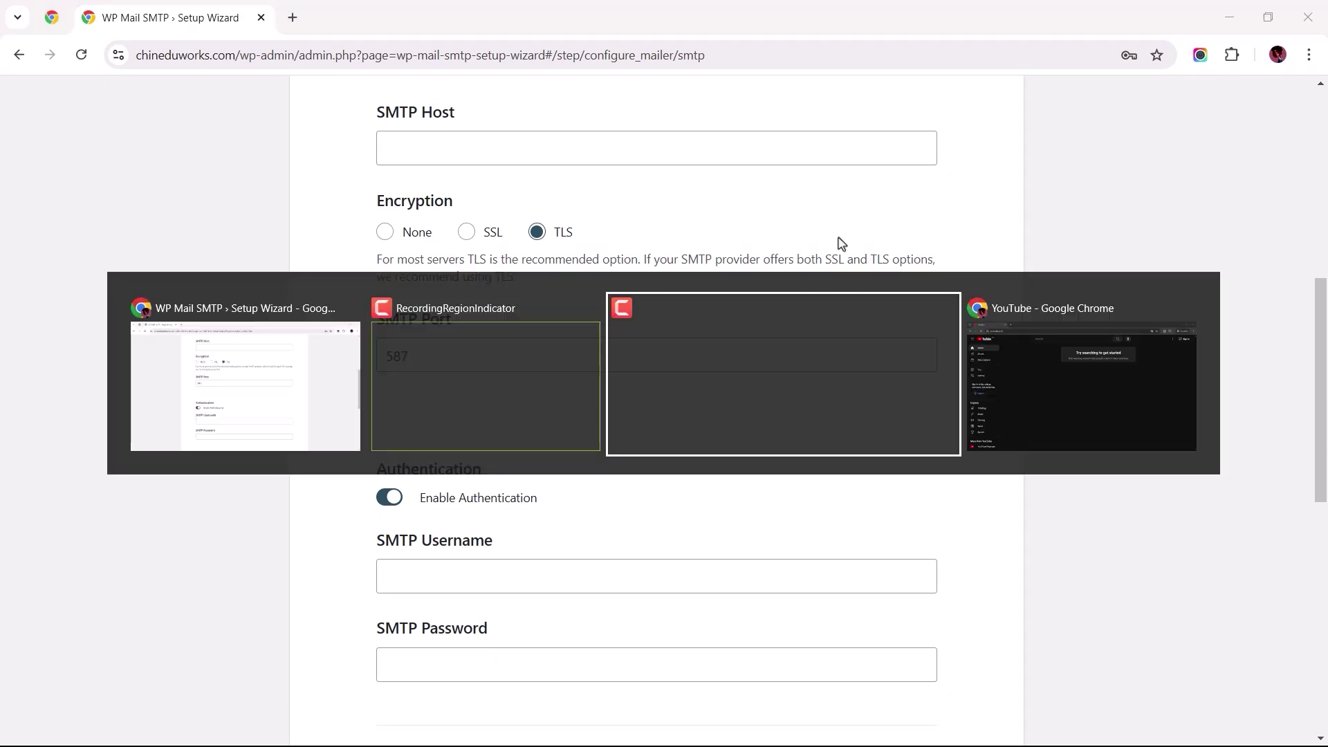
pyautogui.hotkey('alt', 'Tab')
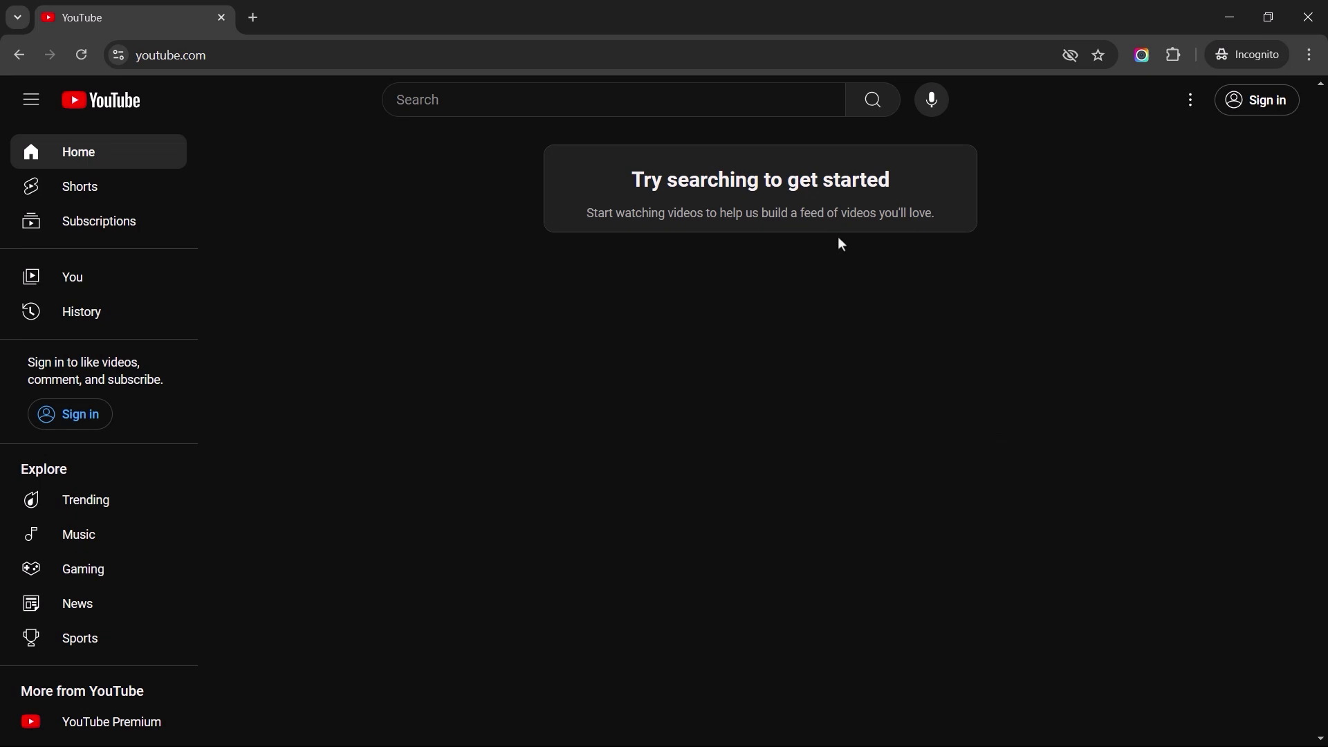
pyautogui.click(645, 105)
pyautogui.write('How')
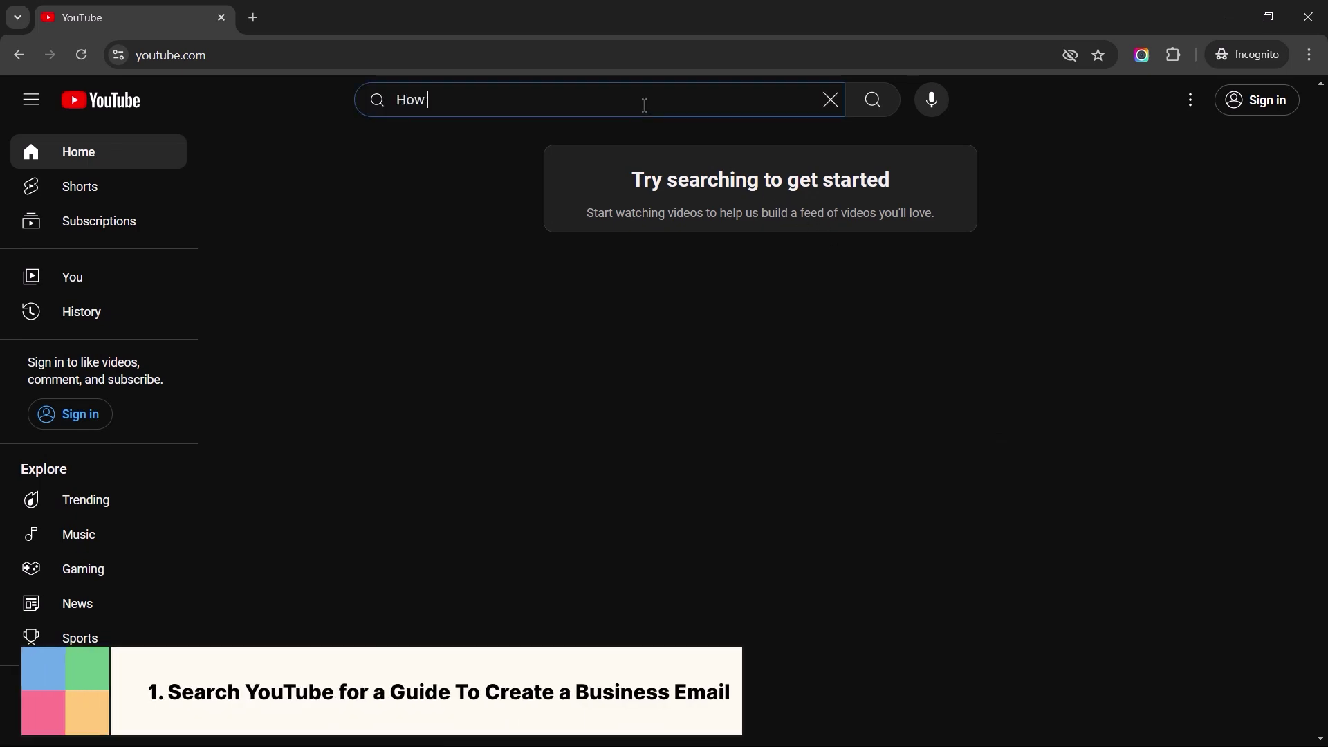
pyautogui.write(' to create a business email')
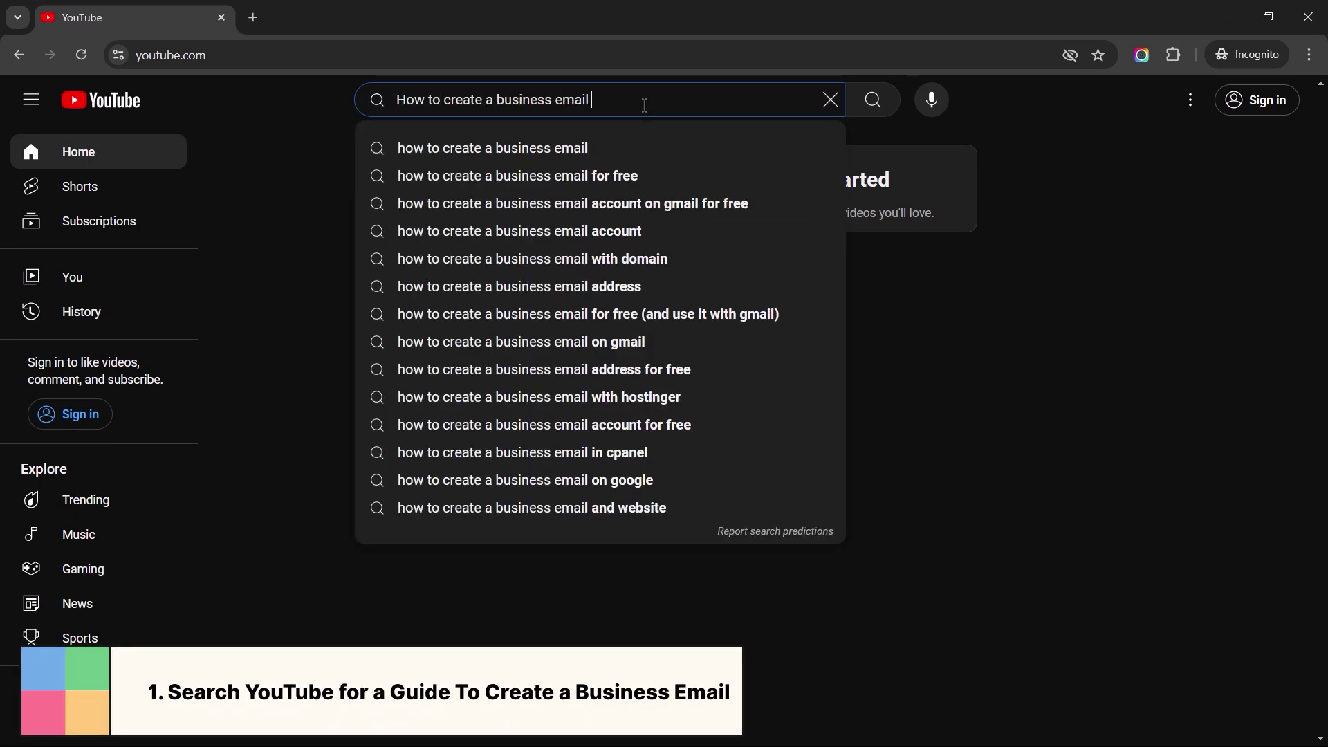
pyautogui.write(' for Bluehost')
pyautogui.press('Return')
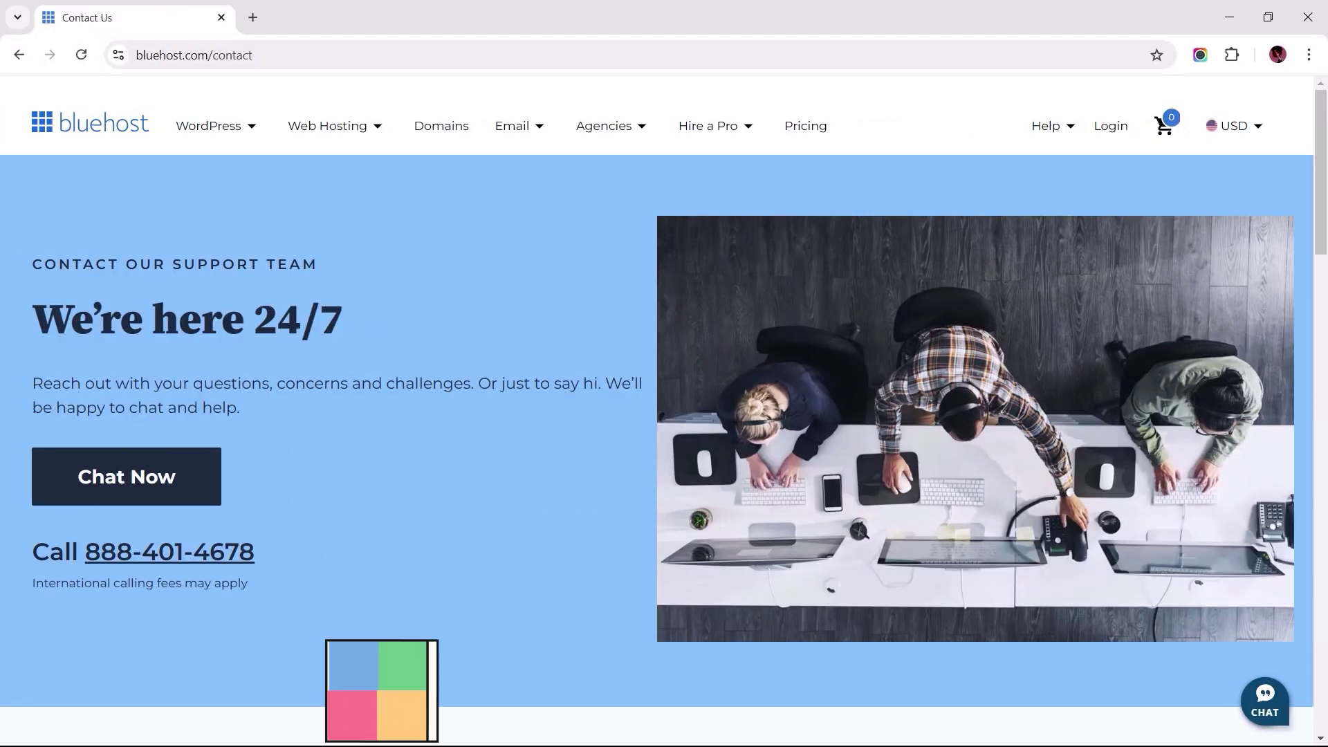
pyautogui.click(1264, 700)
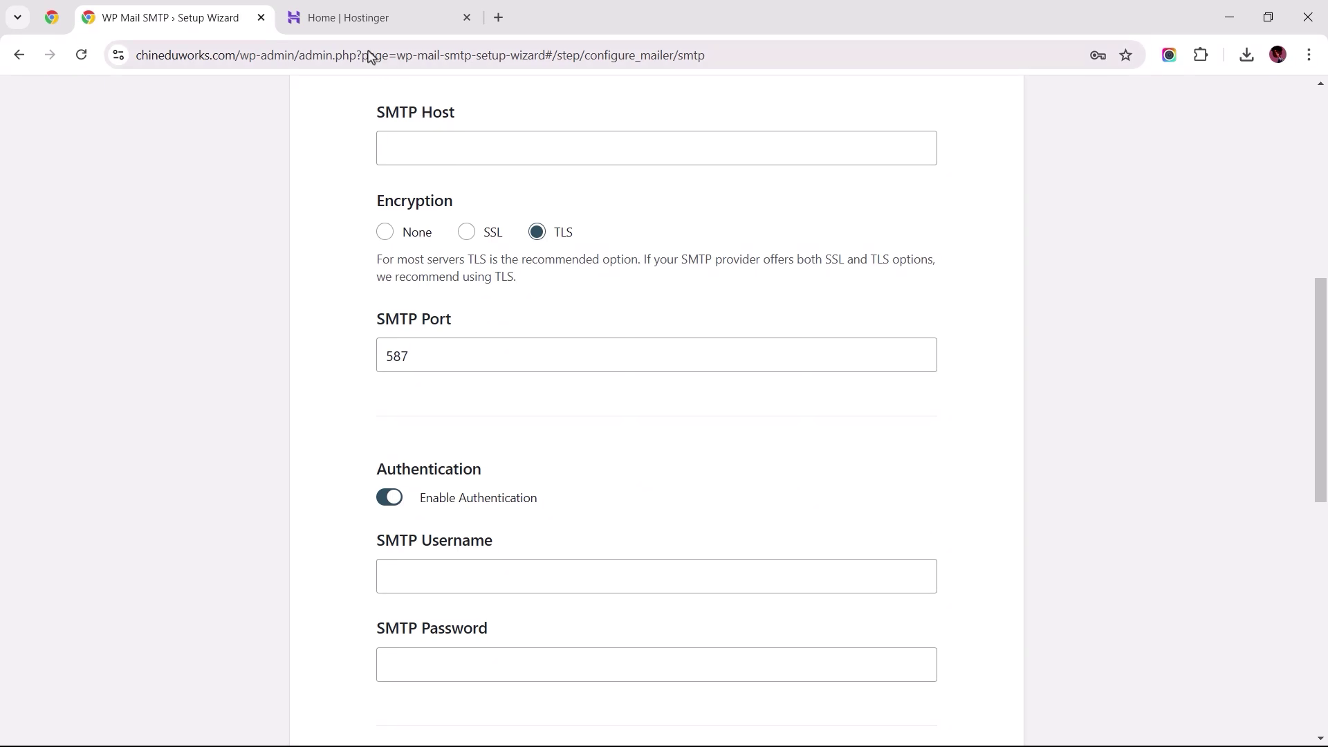
# Step: In Hostinger hPanel, create a 'contact' email account with a password on the site's domain
pyautogui.click(343, 25)
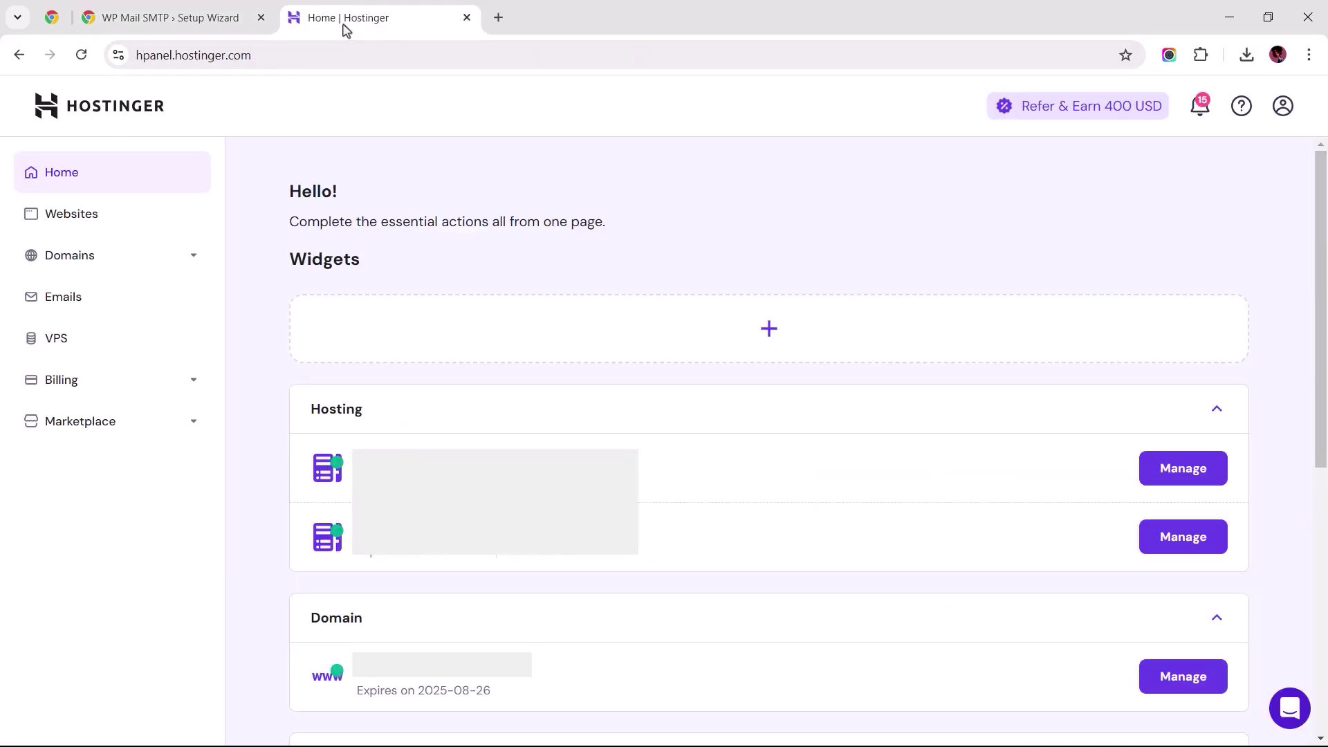
pyautogui.click(78, 300)
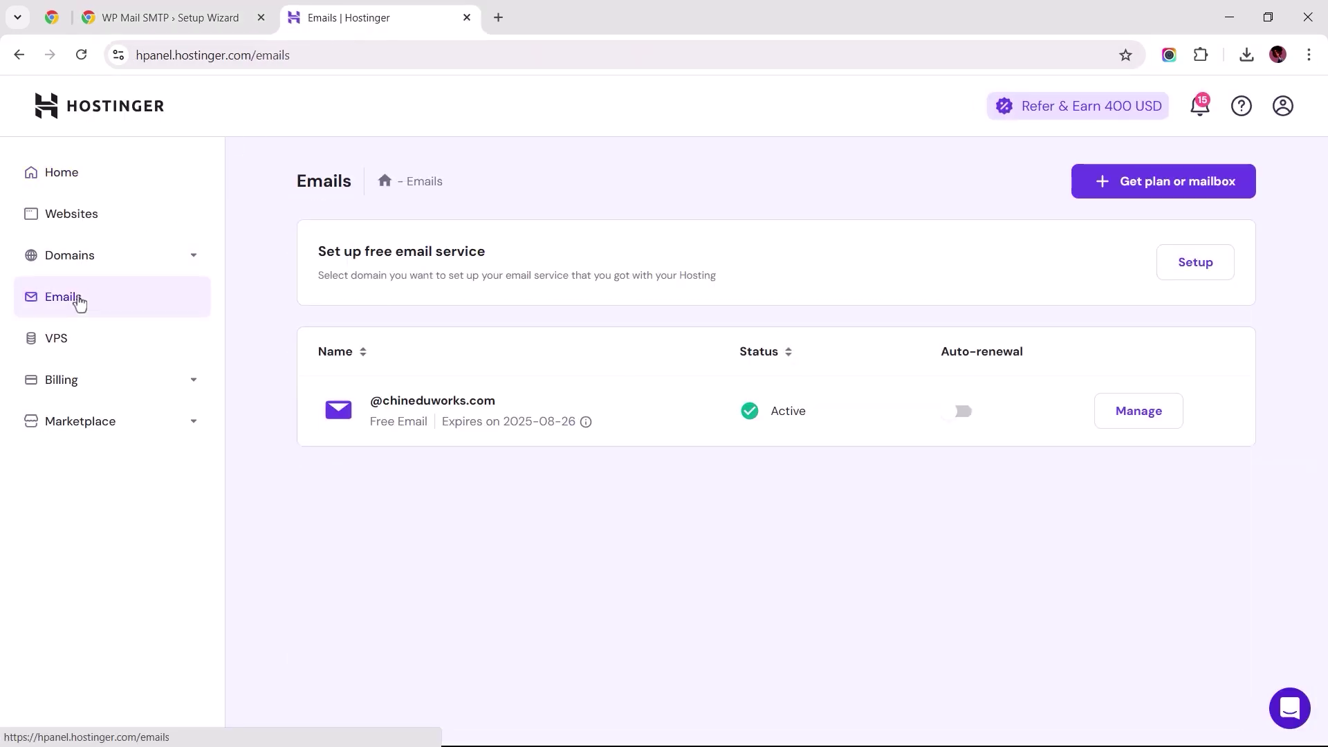
pyautogui.click(1135, 415)
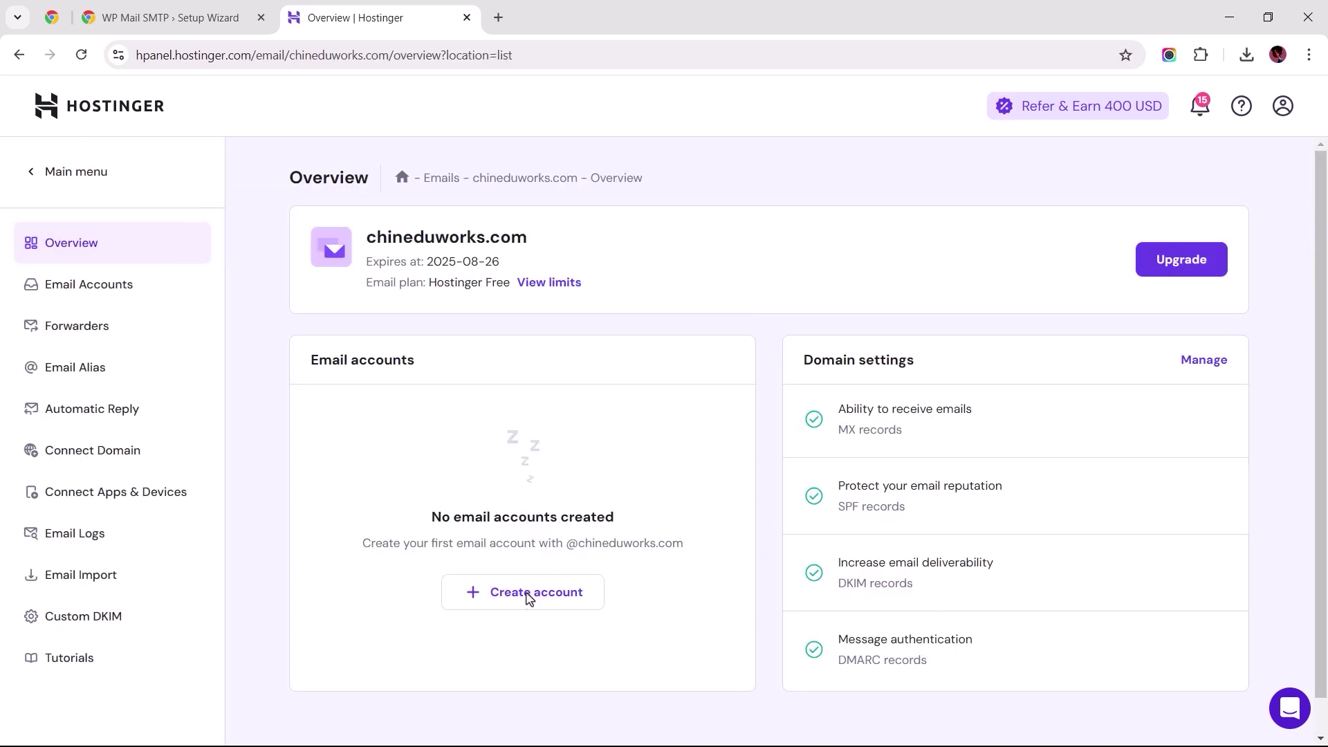
pyautogui.click(519, 599)
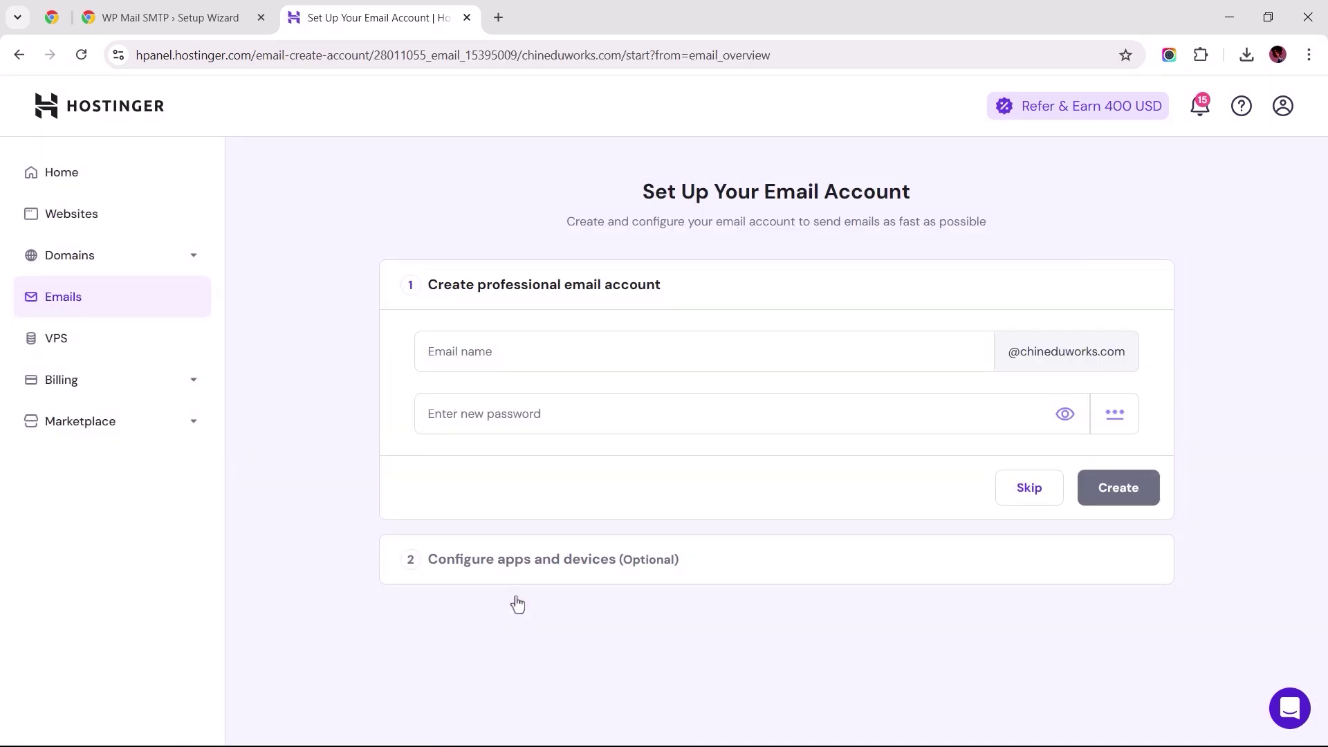
pyautogui.click(537, 367)
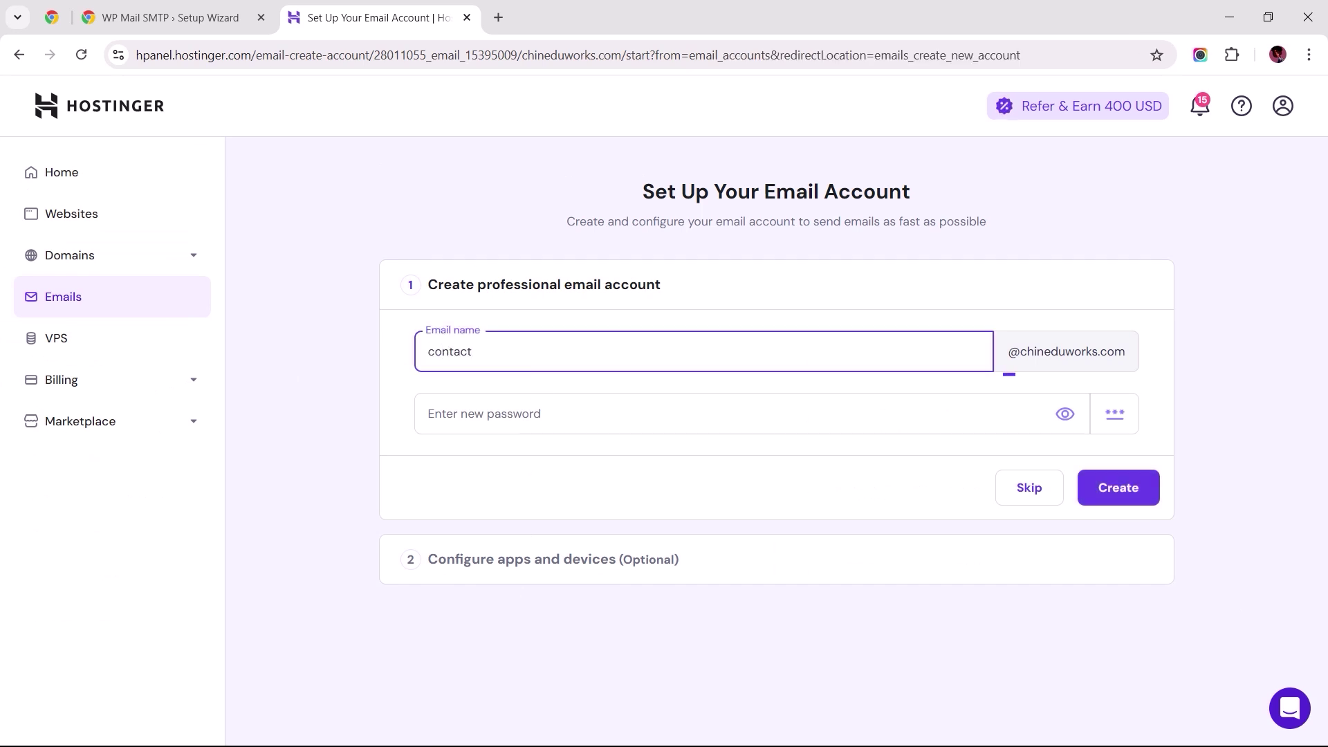
pyautogui.press('Tab')
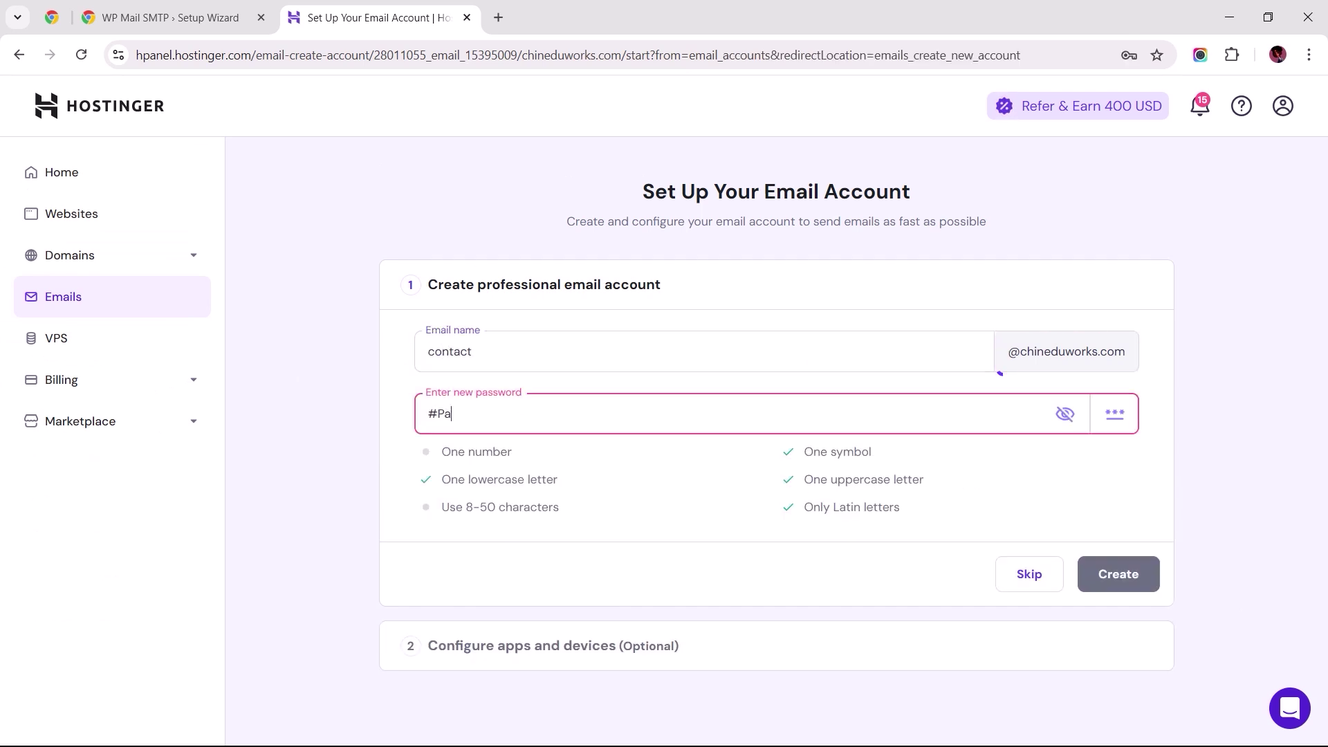
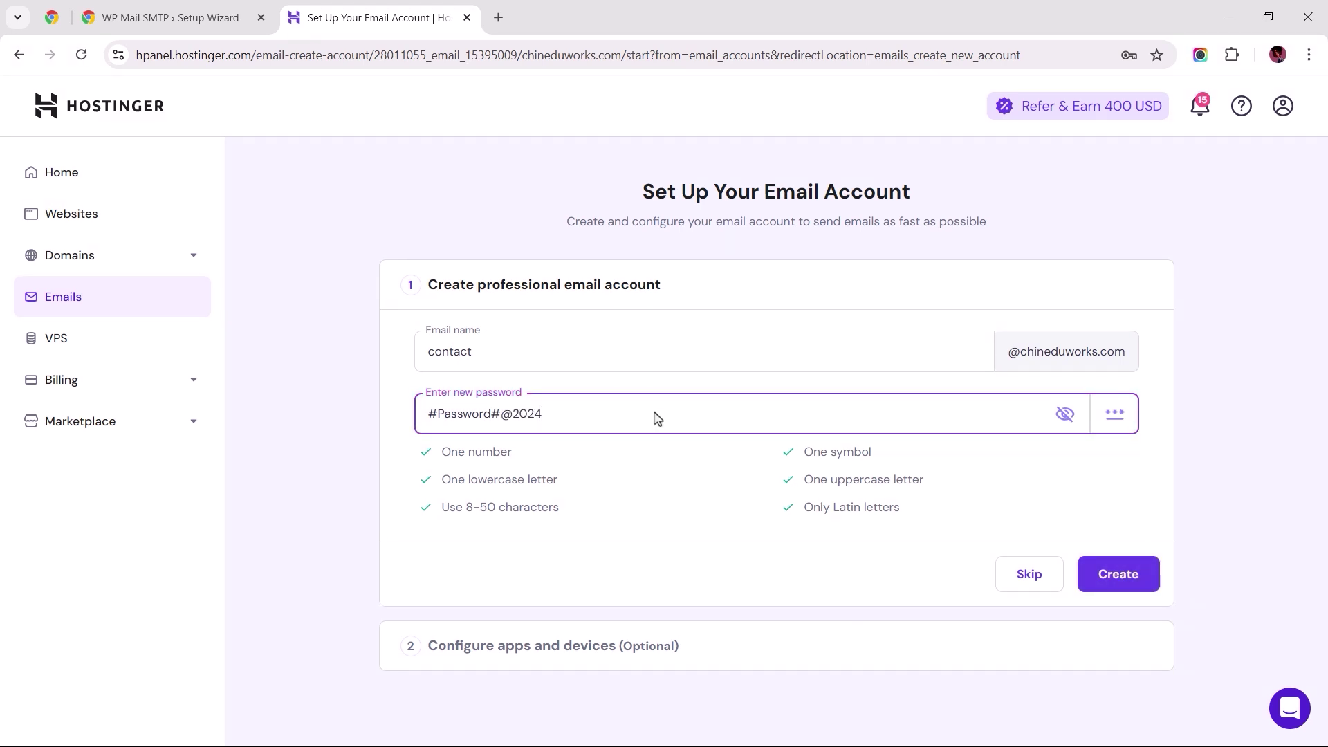
pyautogui.click(1115, 580)
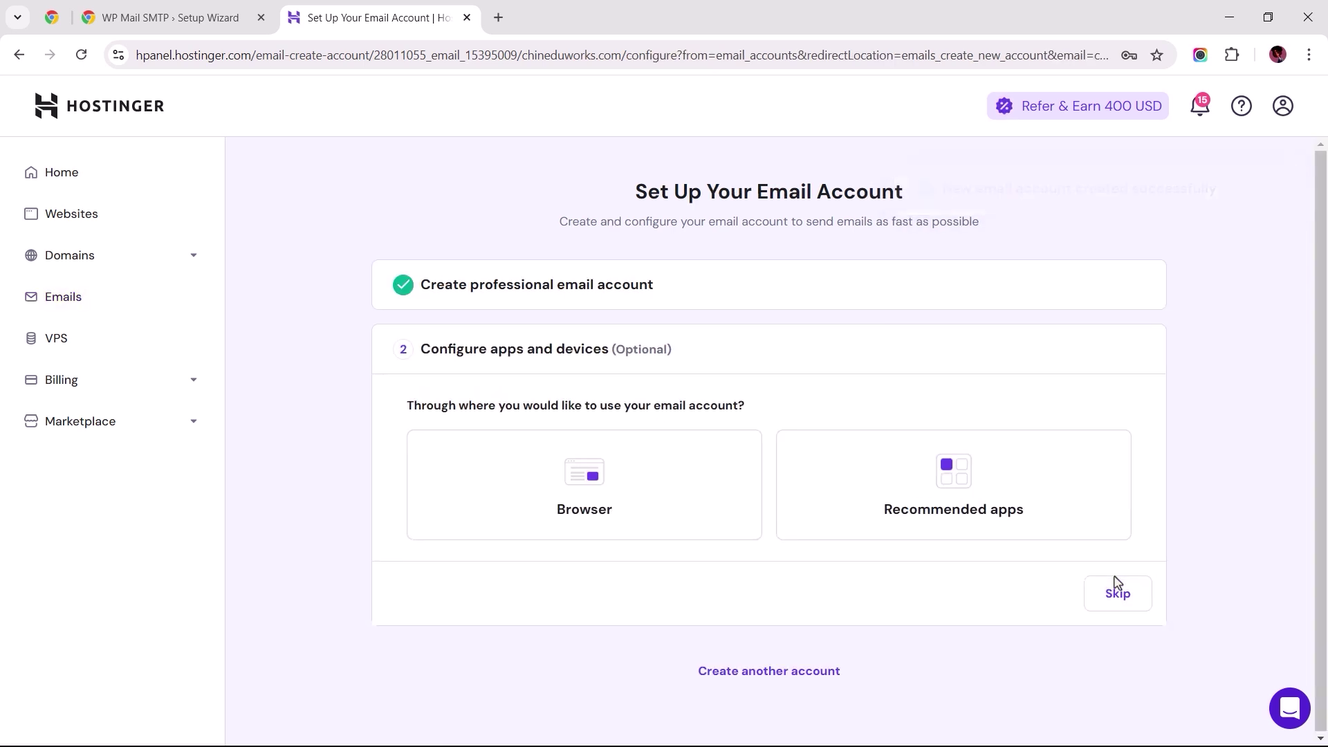
# Step: Skip Hostinger's apps step, then enter the new mailbox address and pasted password as SMTP credentials
pyautogui.click(1115, 584)
pyautogui.click(173, 18)
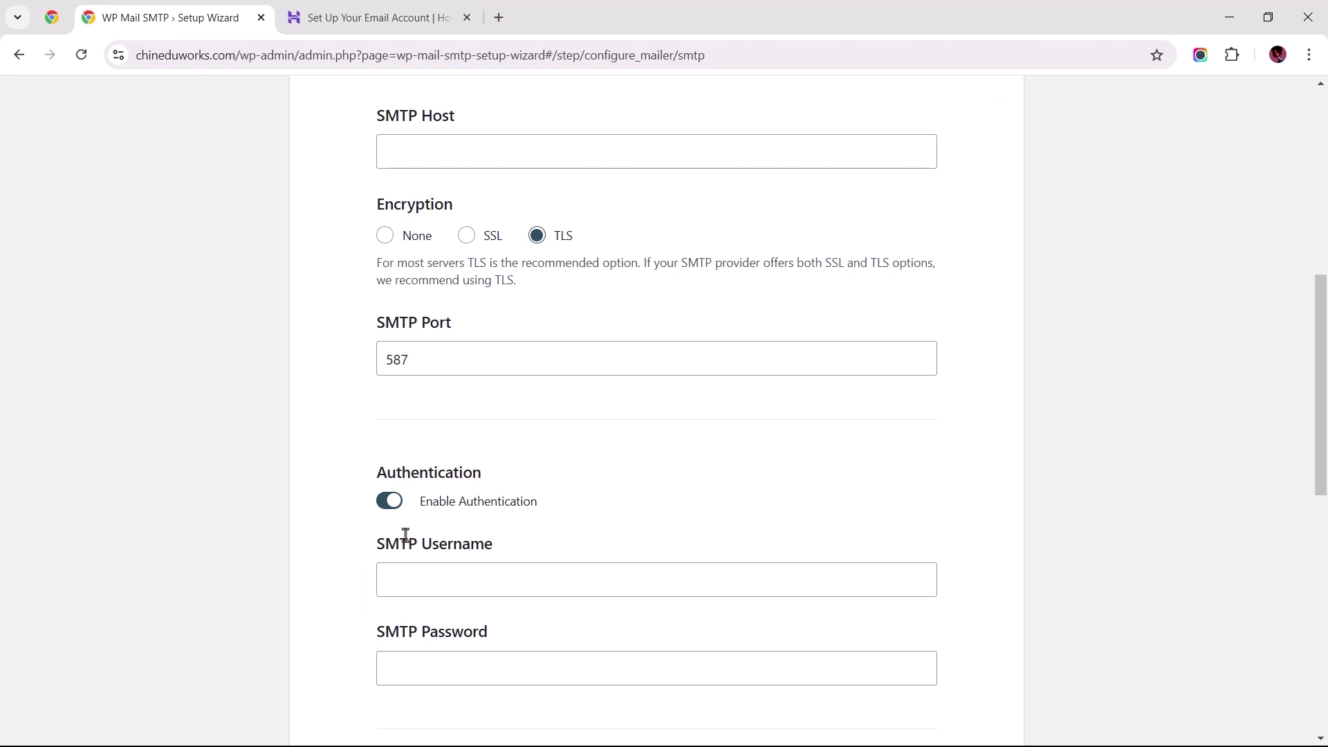
pyautogui.click(425, 579)
pyautogui.click(387, 669)
pyautogui.hotkey('ctrl', 'v')
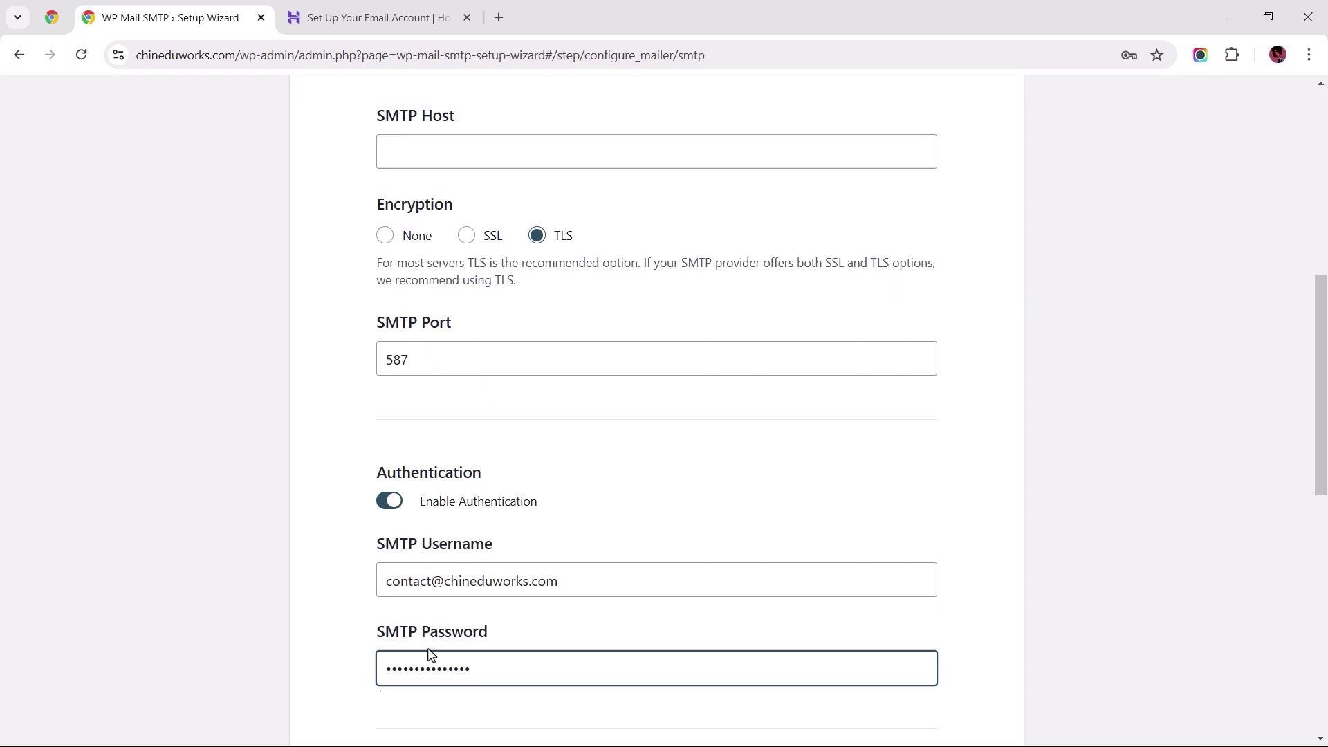
pyautogui.click(461, 150)
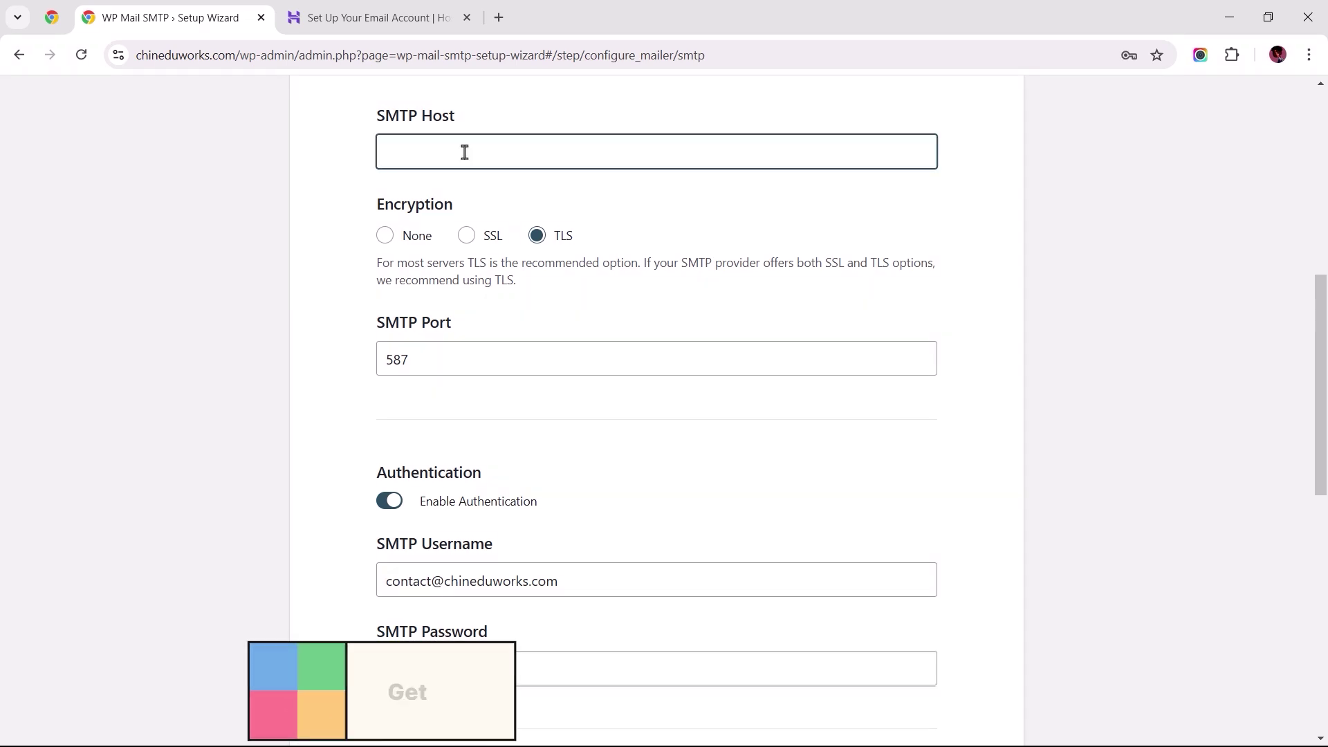
# Step: Find Hostinger's manual SMTP settings (smtp.hostinger.com, port 465) and copy the hostname
pyautogui.click(381, 19)
pyautogui.click(1118, 596)
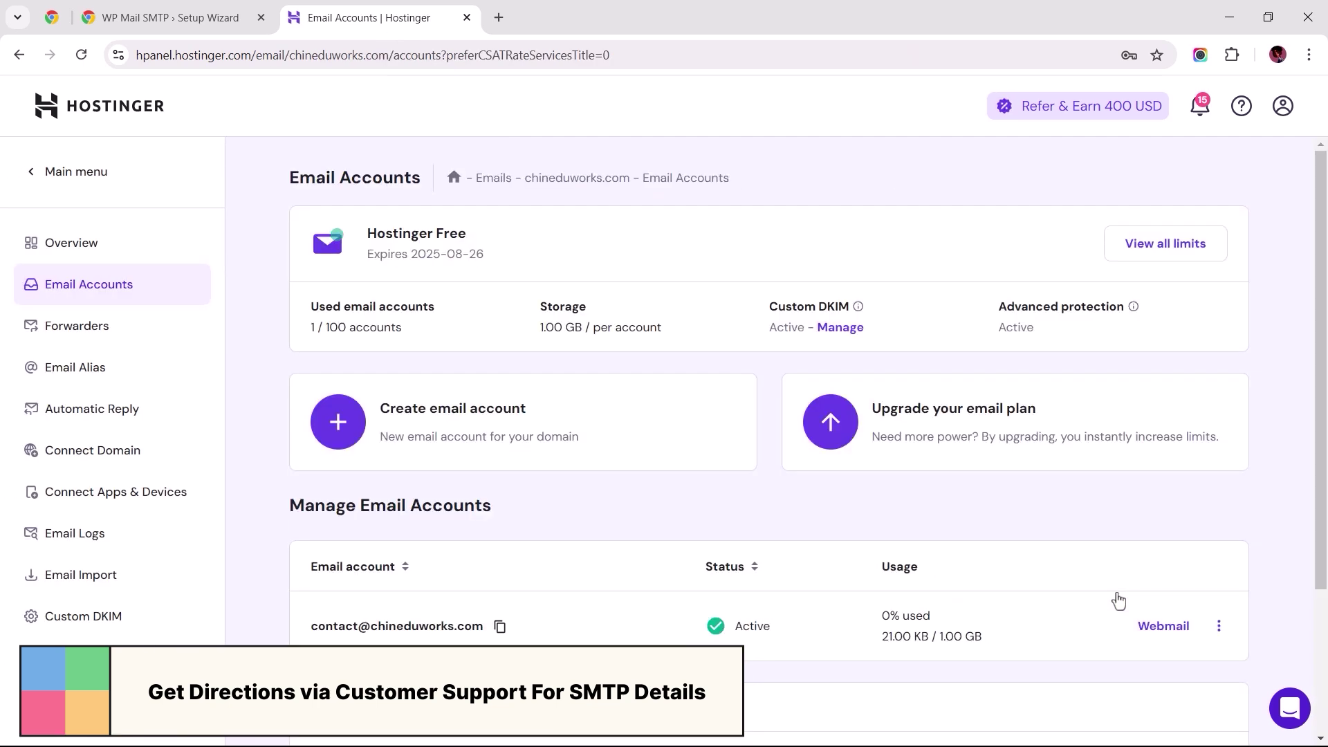
pyautogui.click(98, 507)
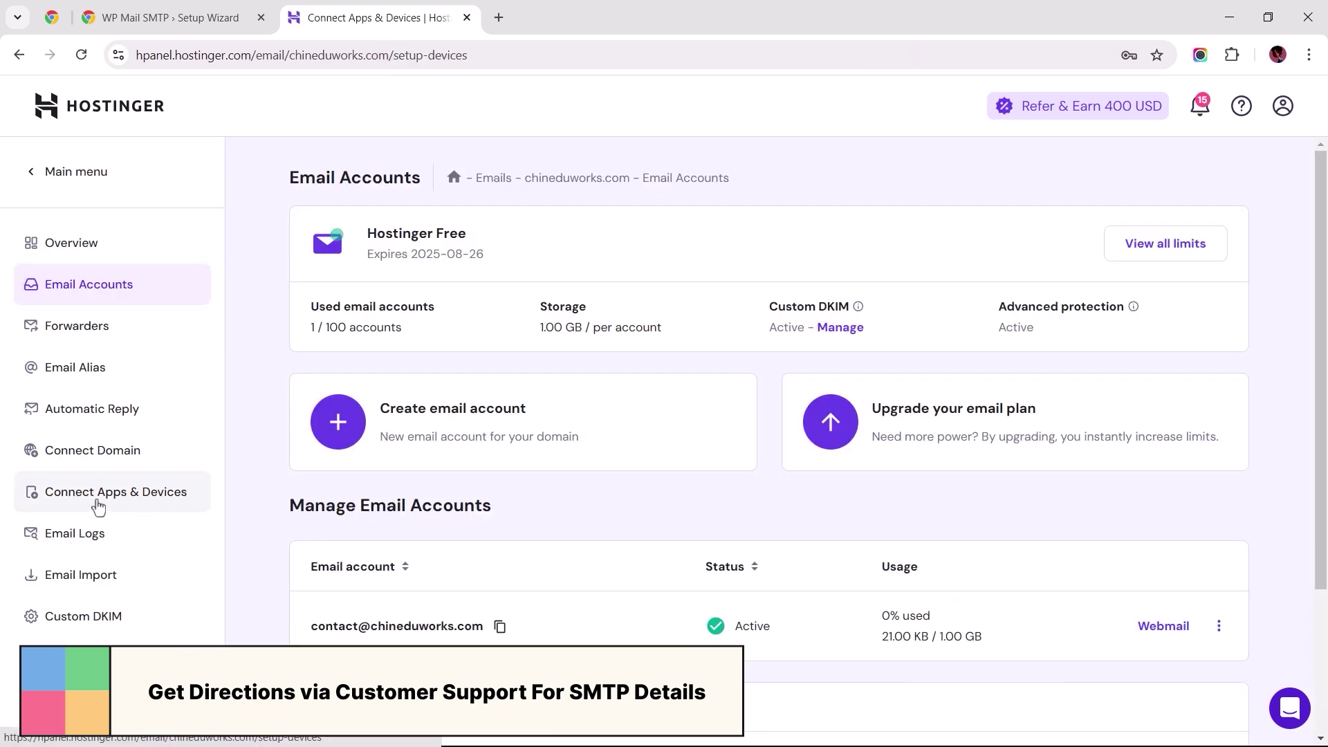
pyautogui.scroll(-4, 247, 508)
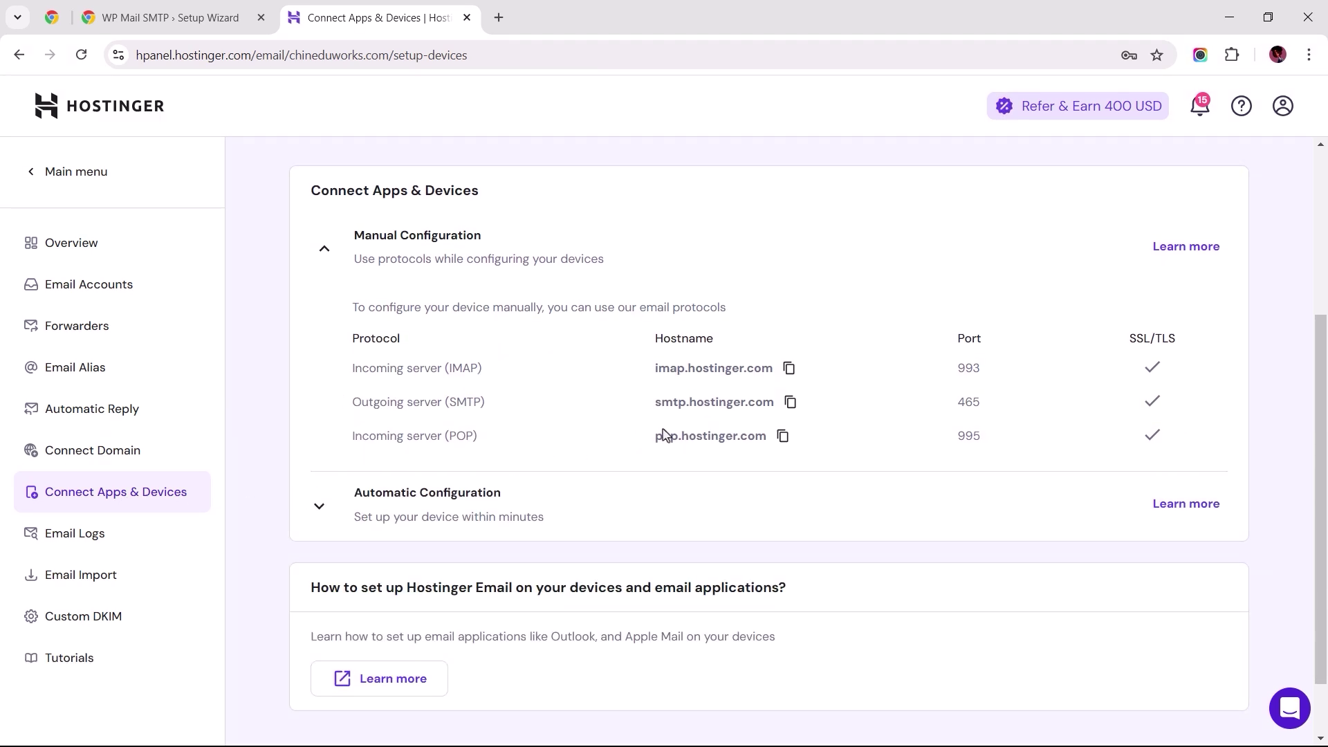
pyautogui.click(790, 402)
# Step: Paste smtp.hostinger.com into the WP Mail SMTP Host field
pyautogui.click(182, 20)
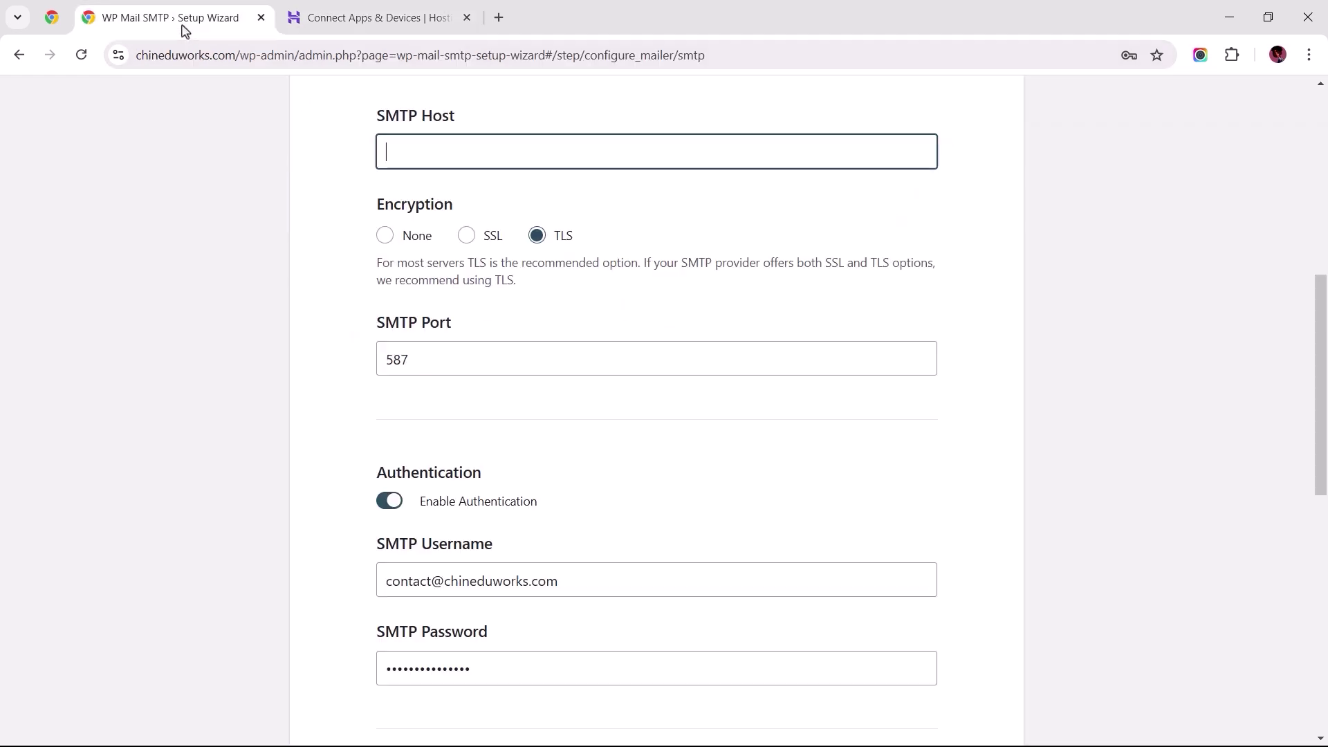
pyautogui.click(421, 148)
pyautogui.hotkey('ctrl', 'v')
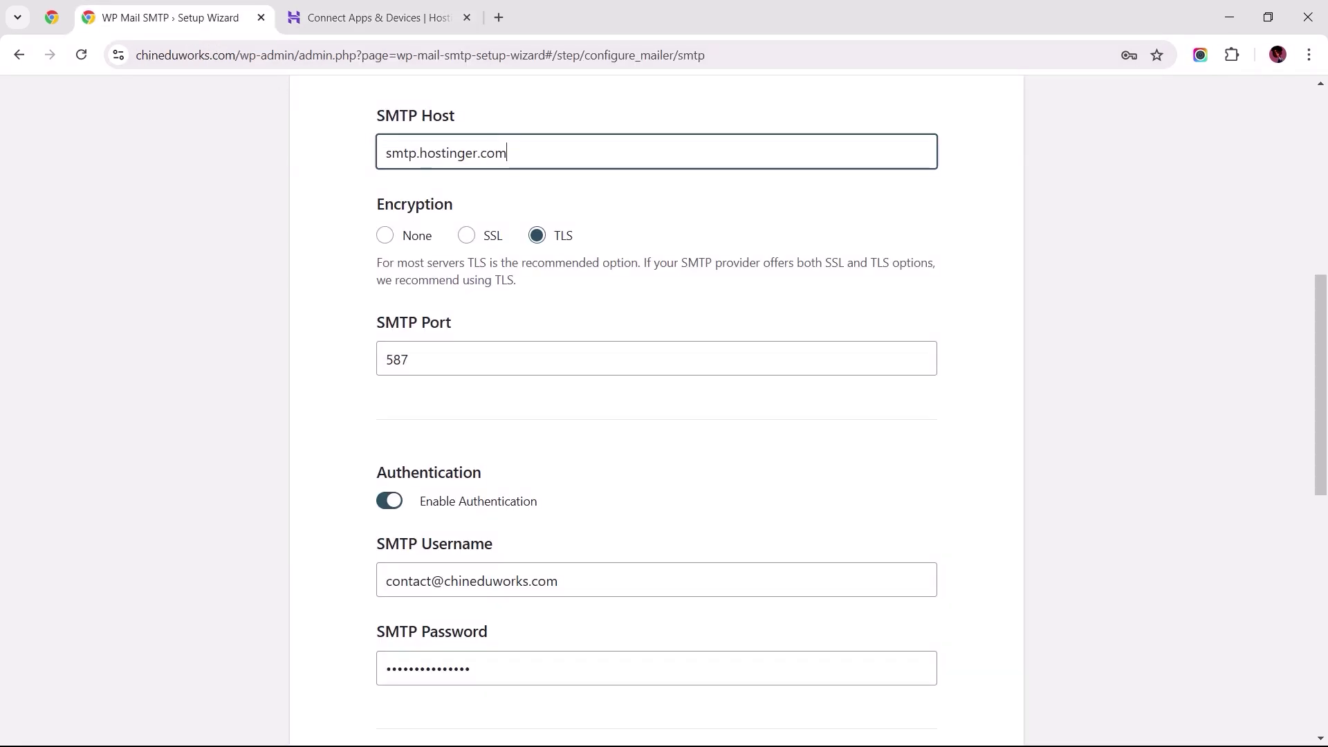
pyautogui.click(538, 236)
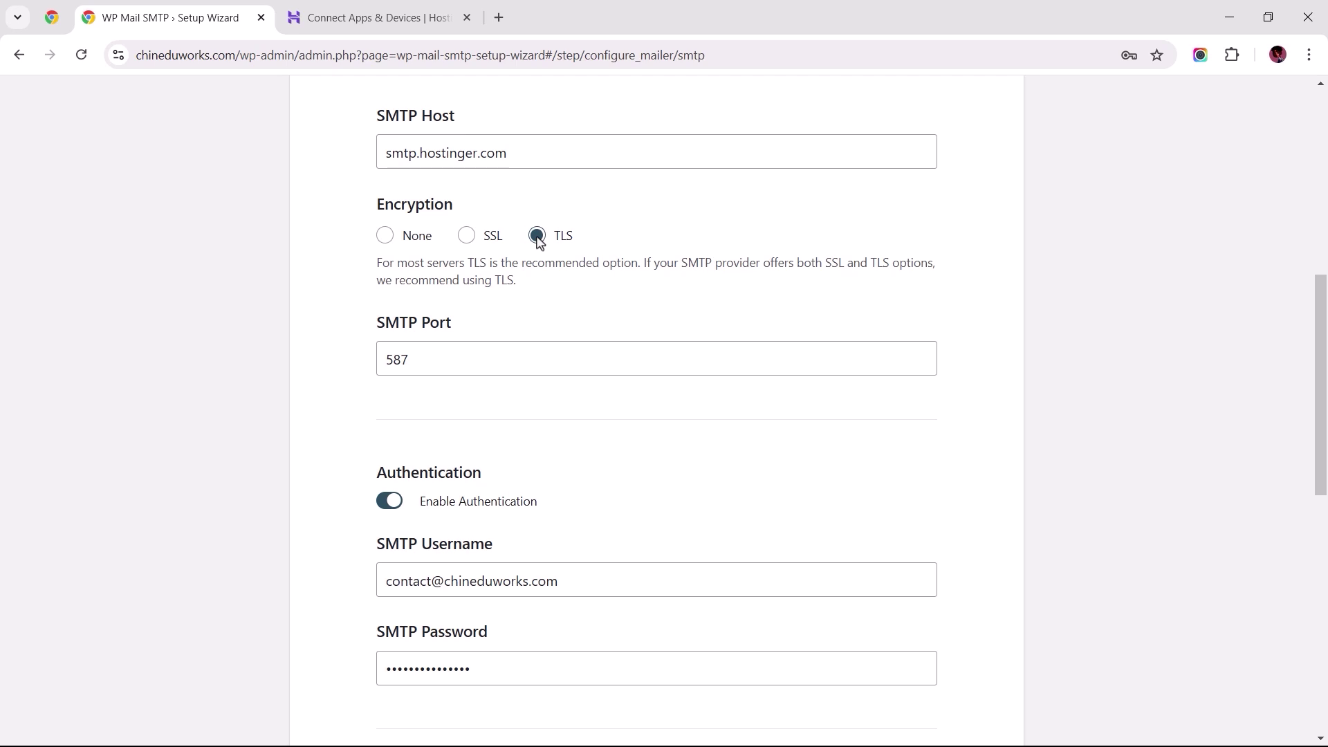
# Step: Set encryption to SSL on port 465, leaving Auto TLS enabled
pyautogui.click(385, 18)
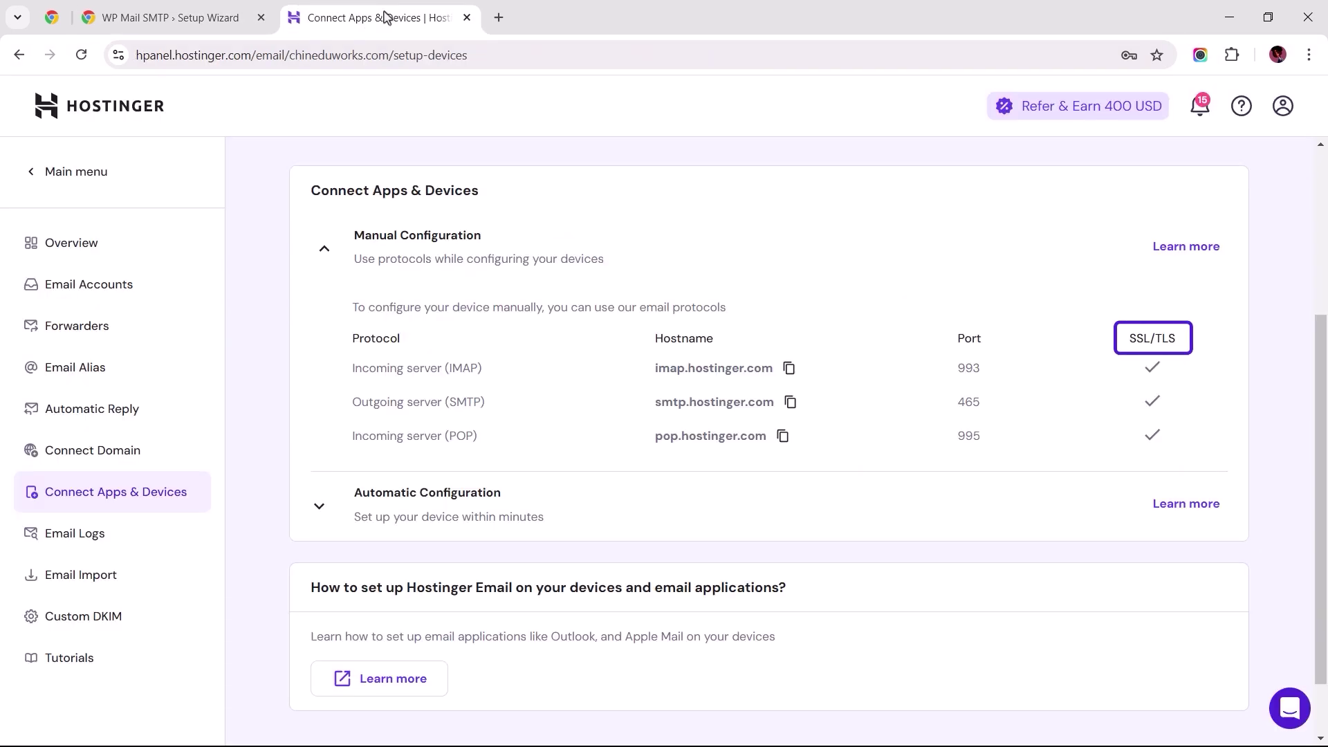
pyautogui.click(215, 17)
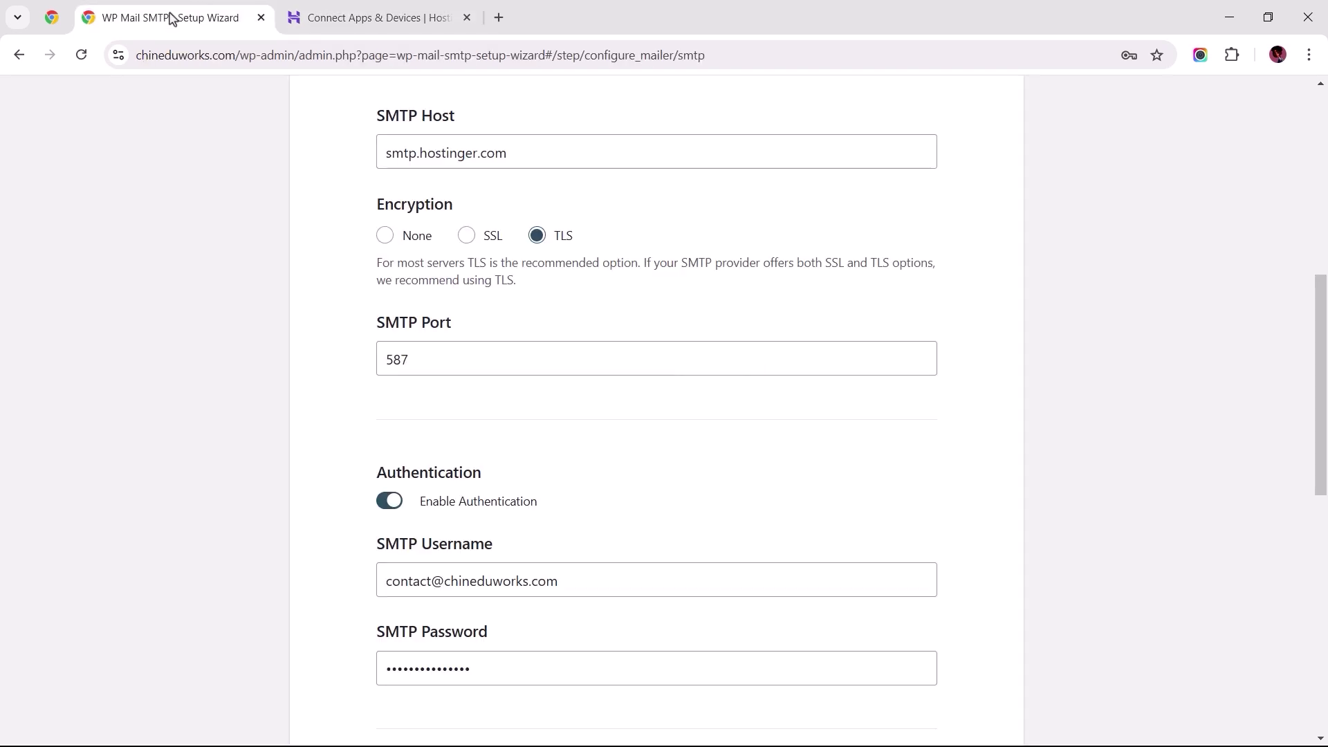
pyautogui.click(466, 235)
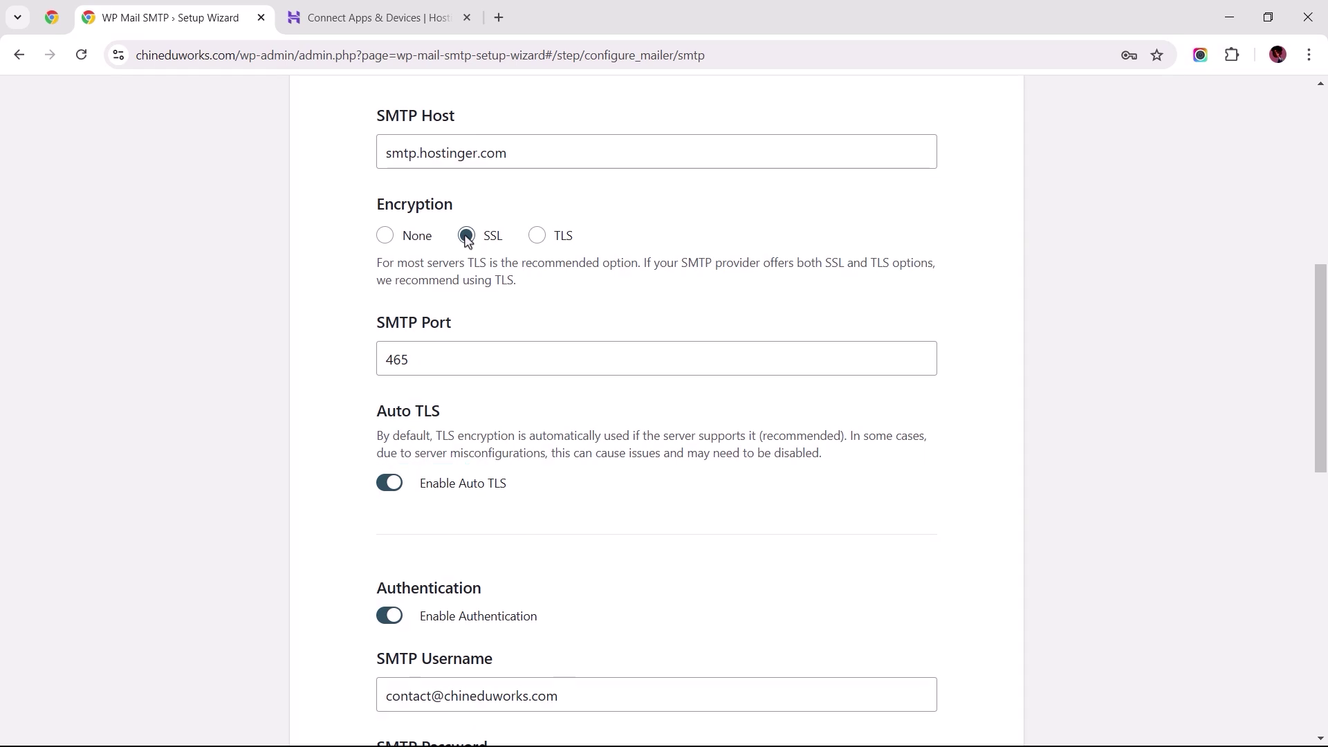
pyautogui.click(390, 484)
pyautogui.click(389, 484)
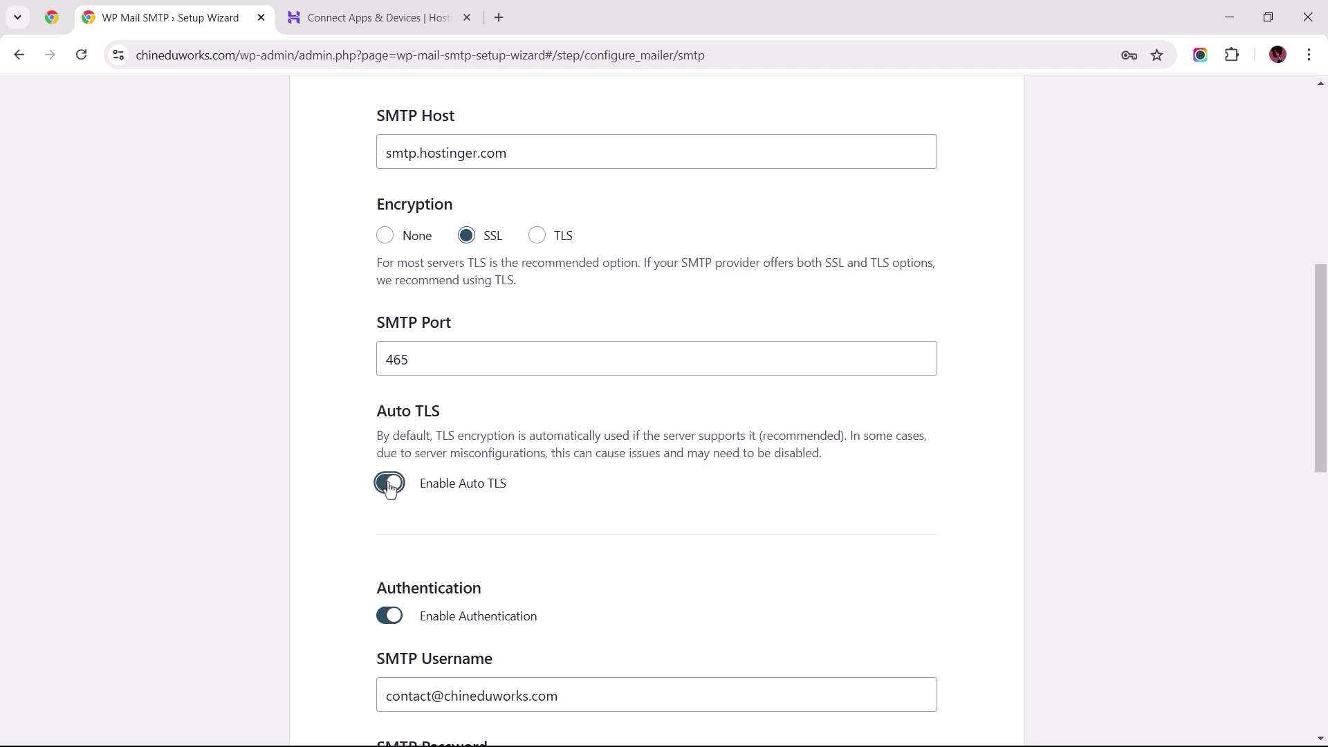
pyautogui.click(365, 28)
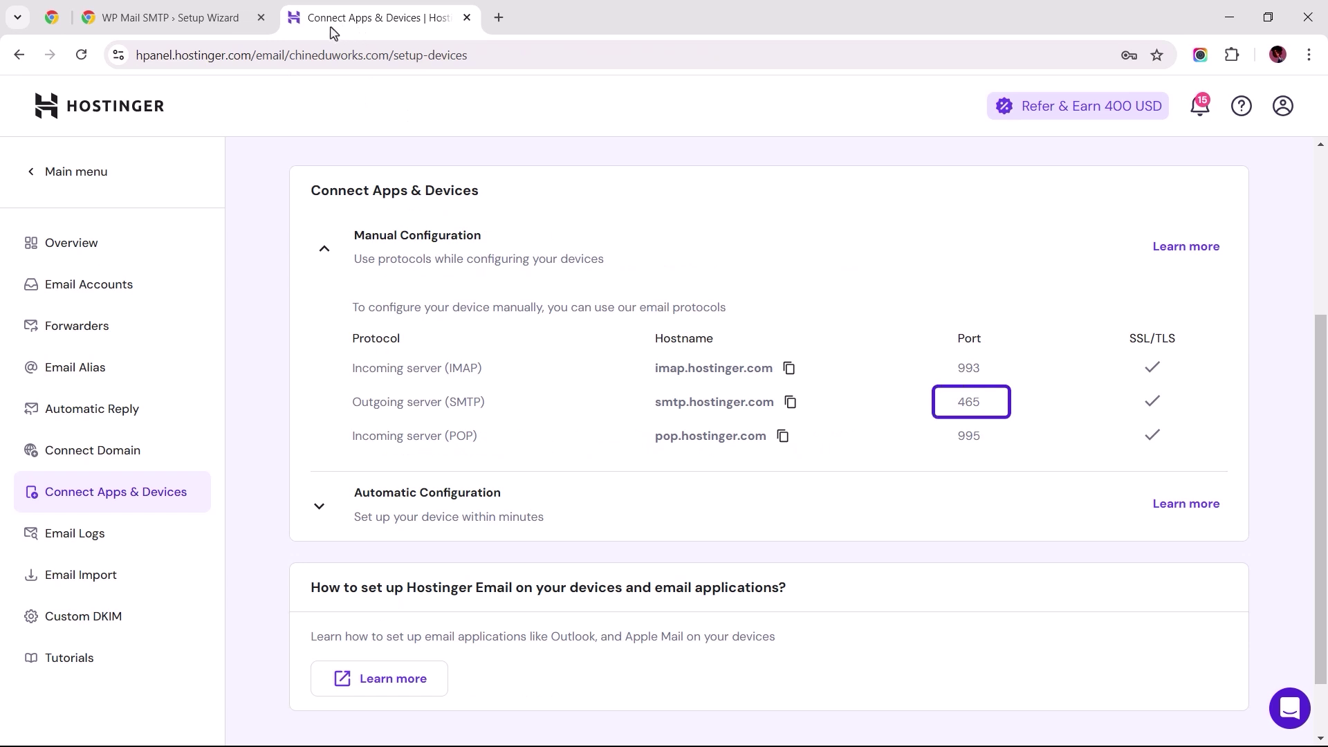
pyautogui.click(168, 27)
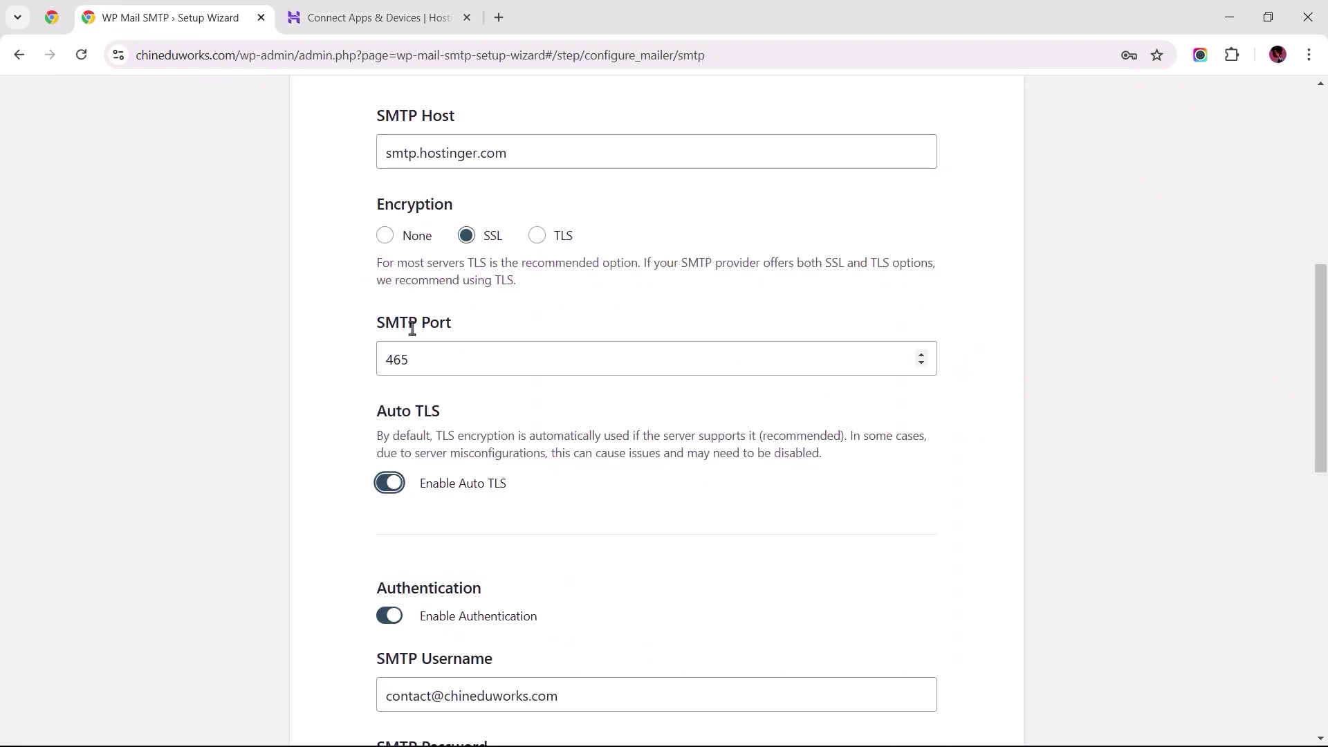
pyautogui.click(437, 357)
# Step: Enter the business contact mailbox address as From Email and save the mailer settings
pyautogui.scroll(-8, 657, 415)
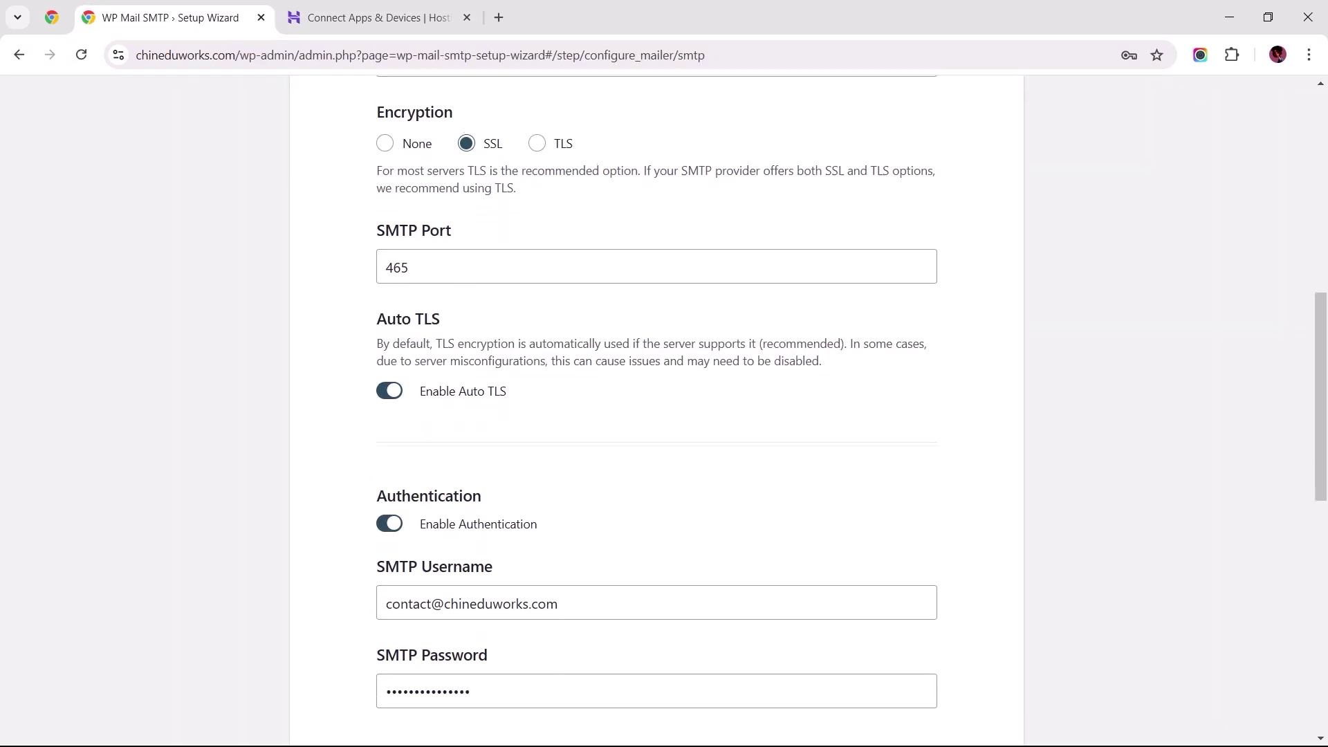
pyautogui.scroll(-3, 350, 388)
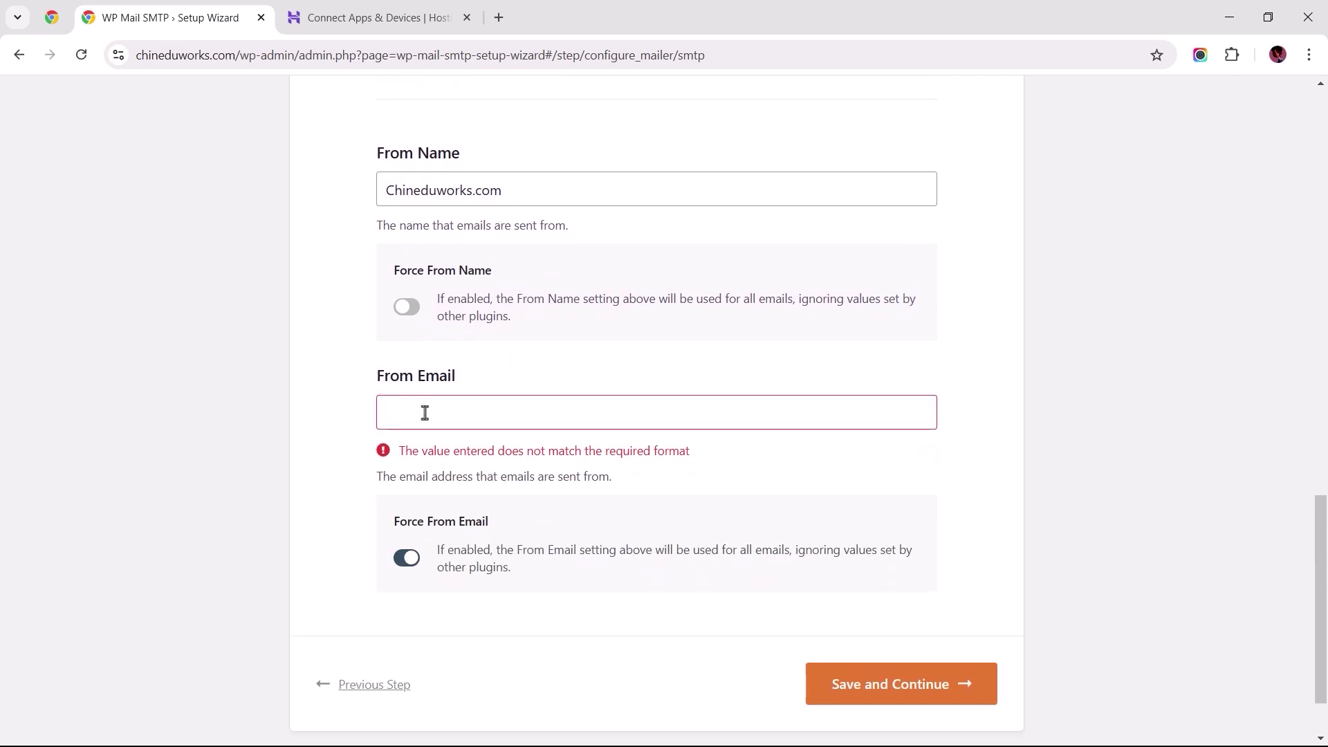
pyautogui.click(436, 415)
pyautogui.click(366, 415)
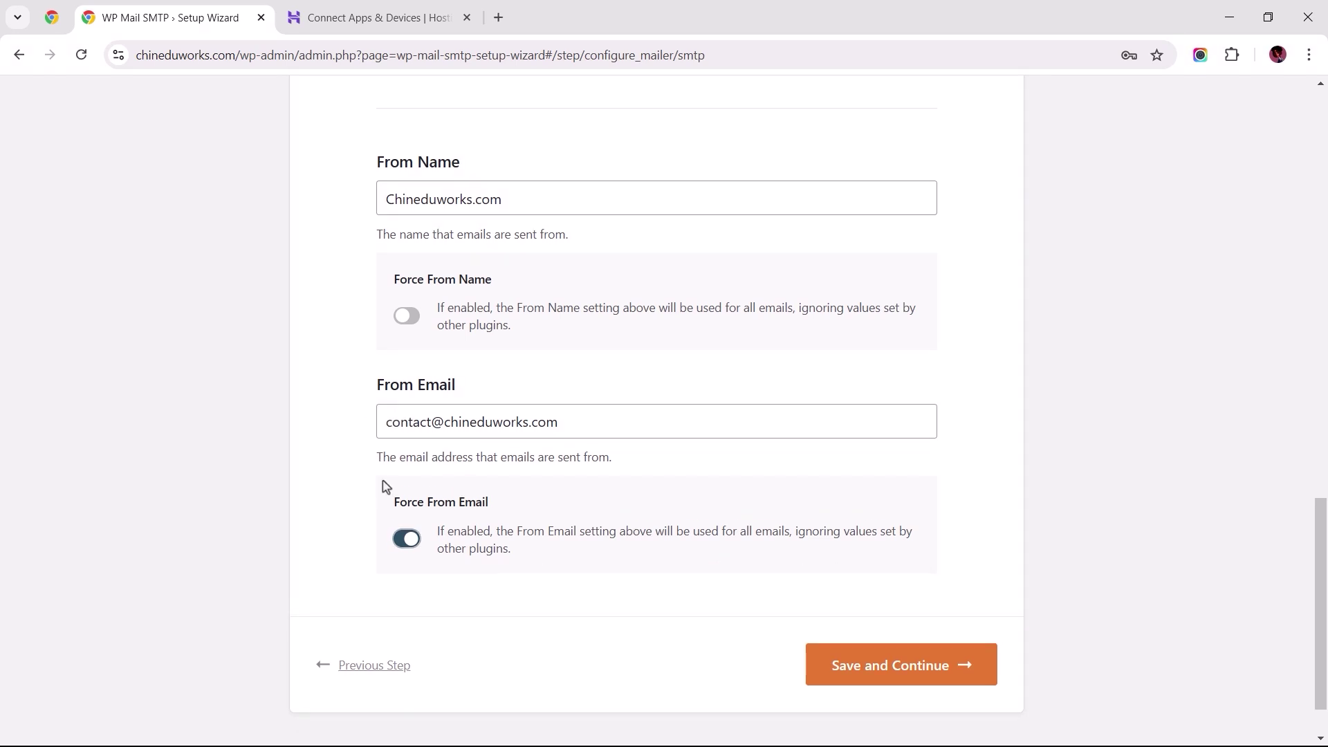
pyautogui.click(876, 667)
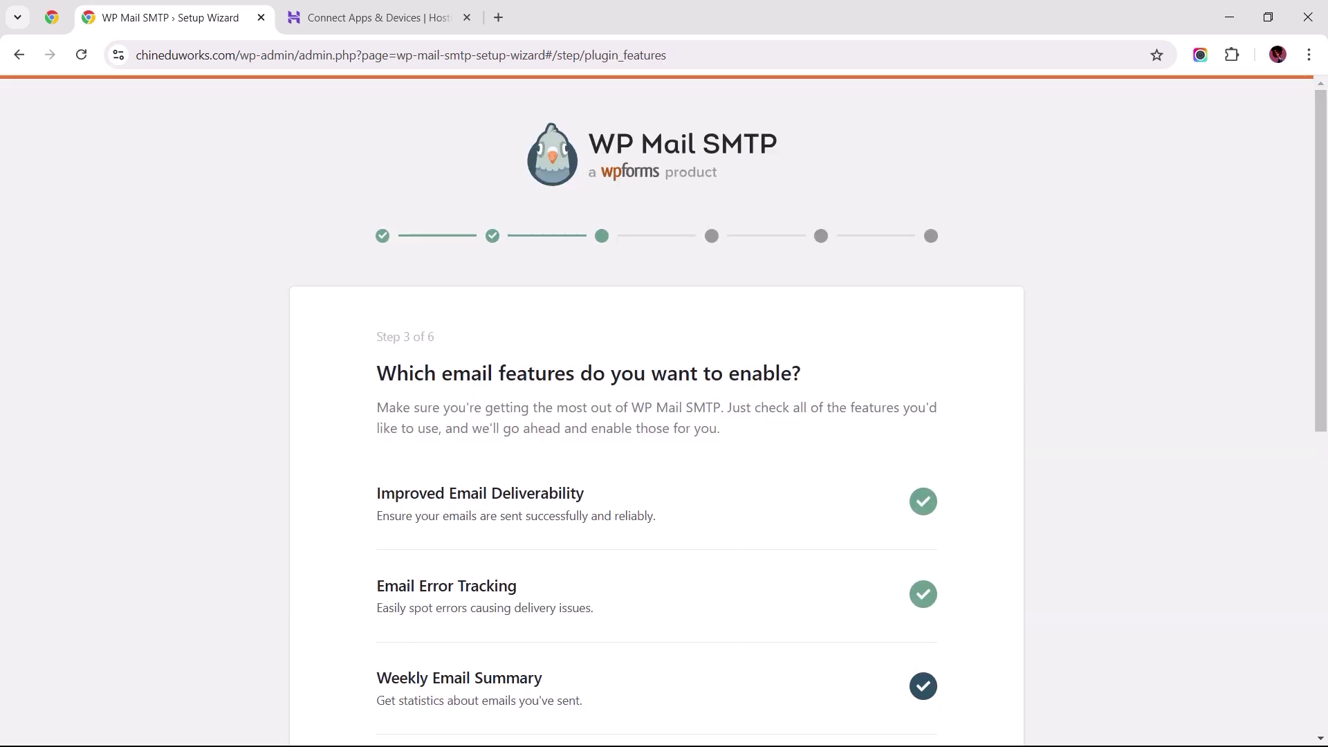
pyautogui.scroll(-7, 877, 670)
# Step: Save the feature choices and skip the Help Improve and license key steps
pyautogui.click(886, 671)
pyautogui.scroll(-2, 794, 657)
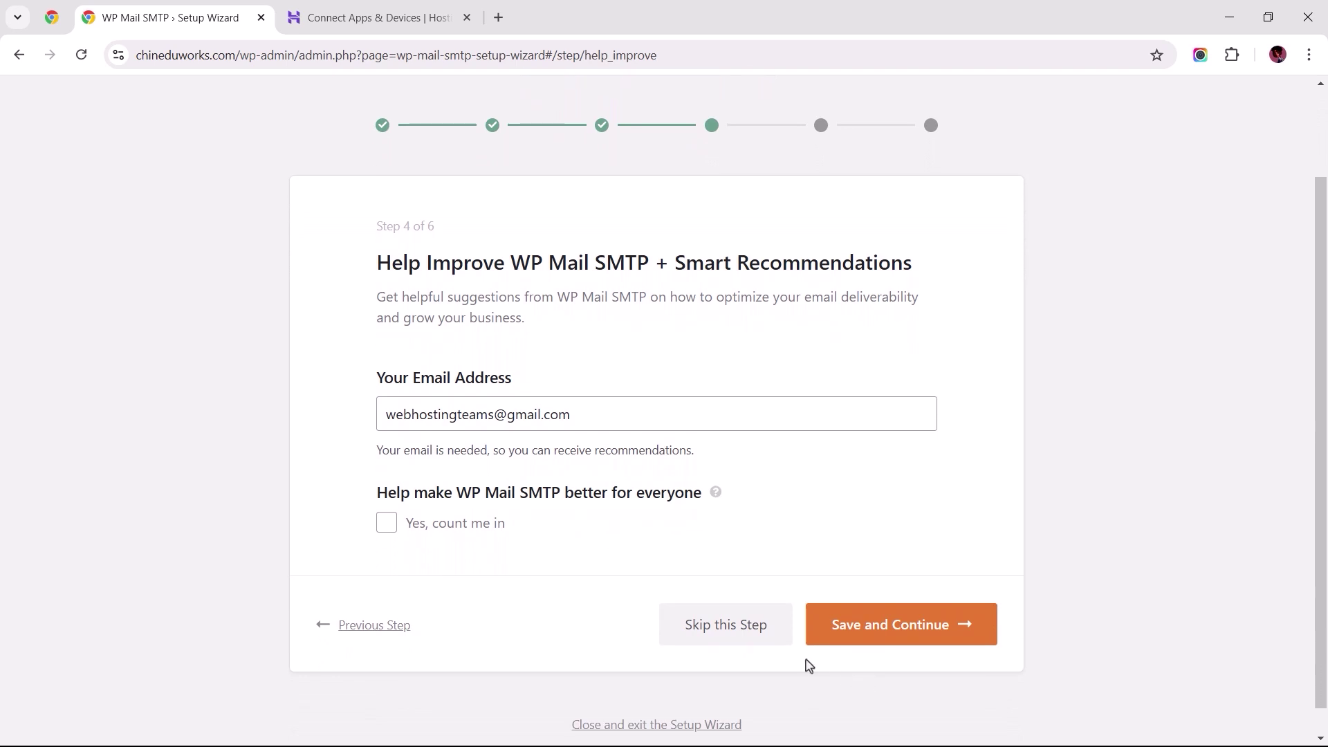
pyautogui.click(714, 635)
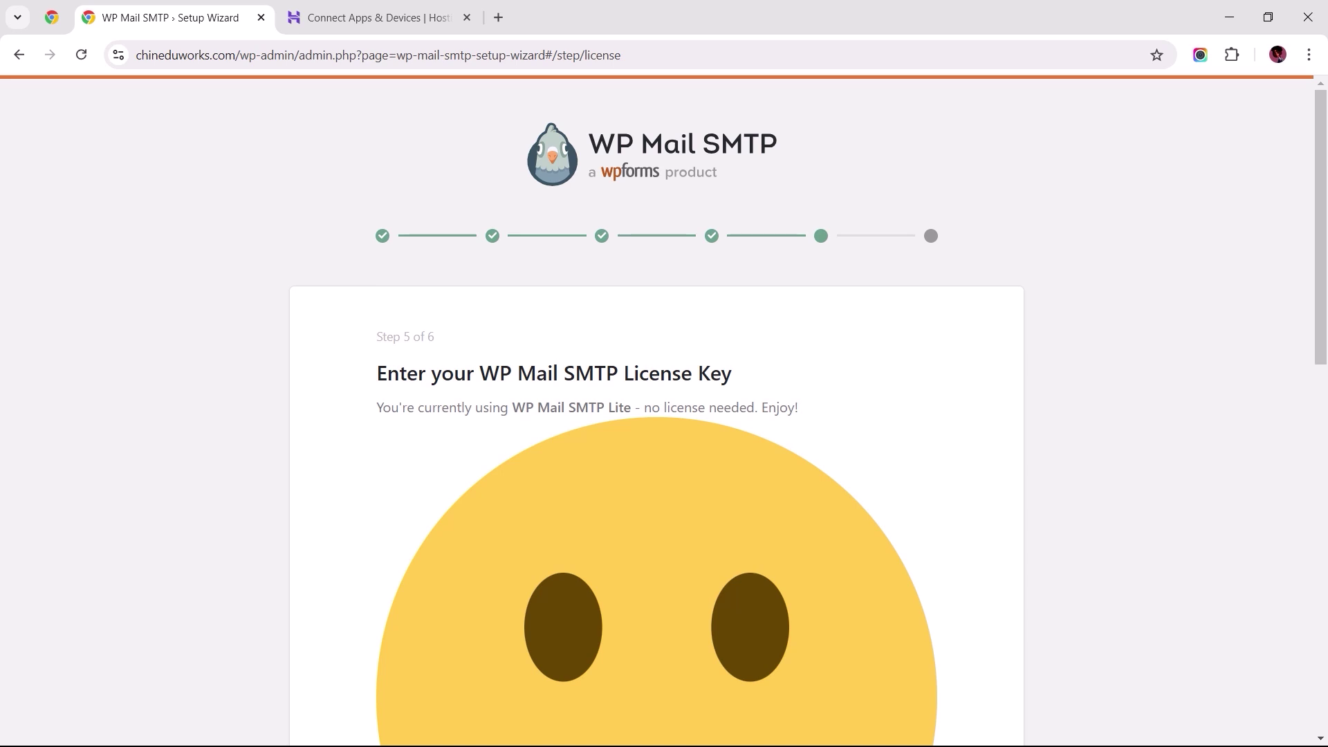
pyautogui.scroll(-12, 723, 680)
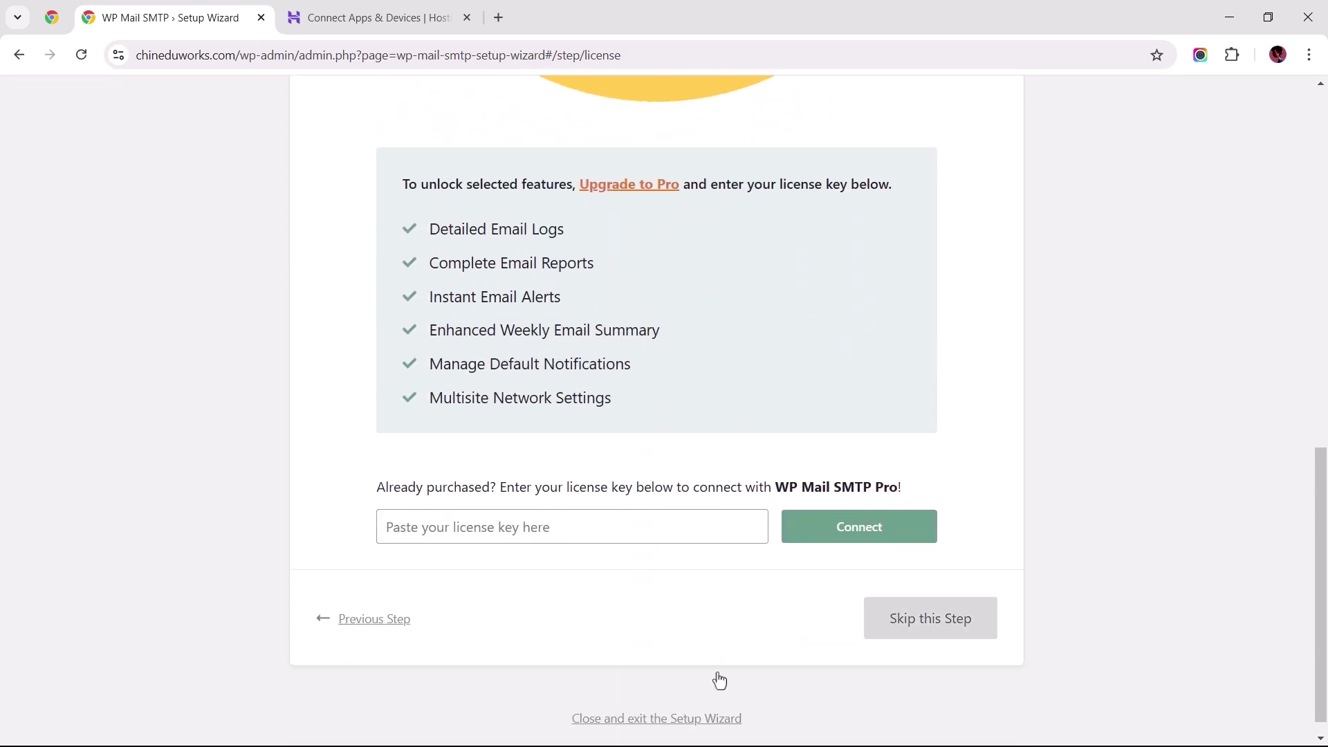
pyautogui.click(929, 625)
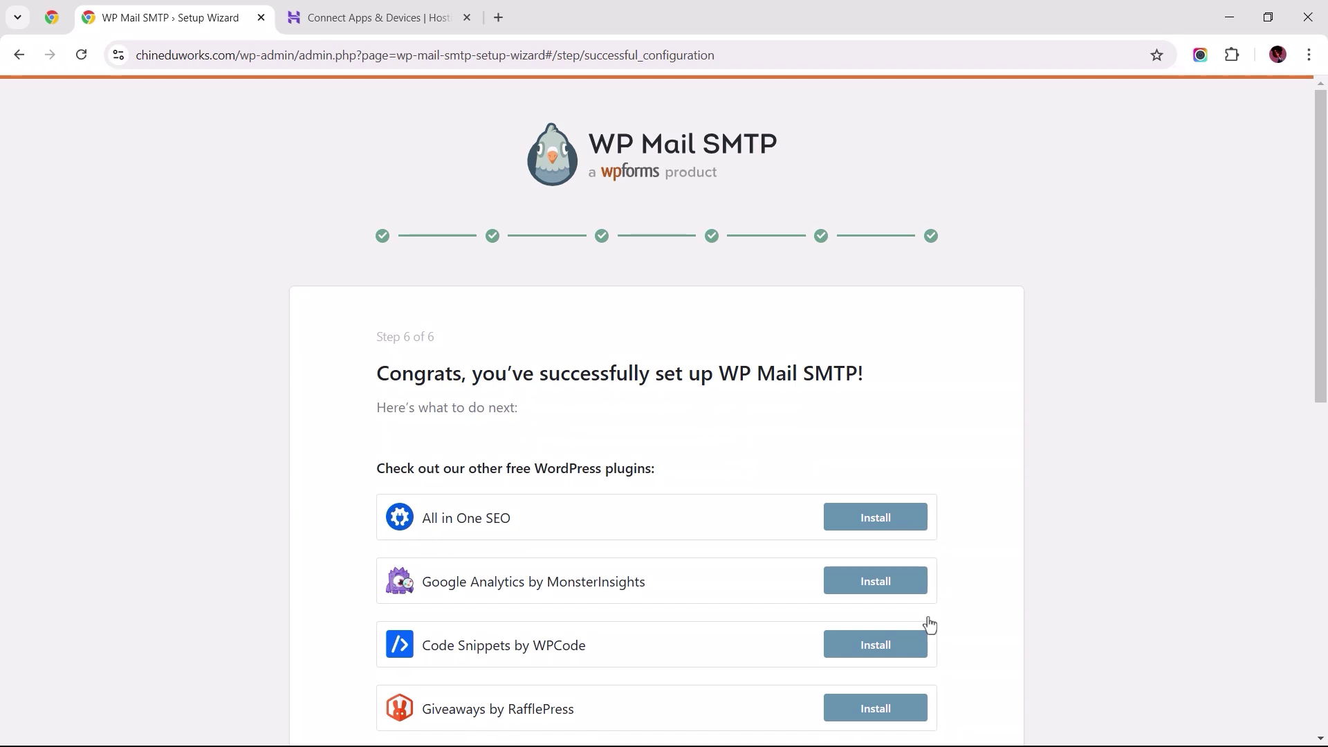
# Step: Send a WP Mail SMTP test email and open it in Gmail
pyautogui.scroll(-10, 929, 624)
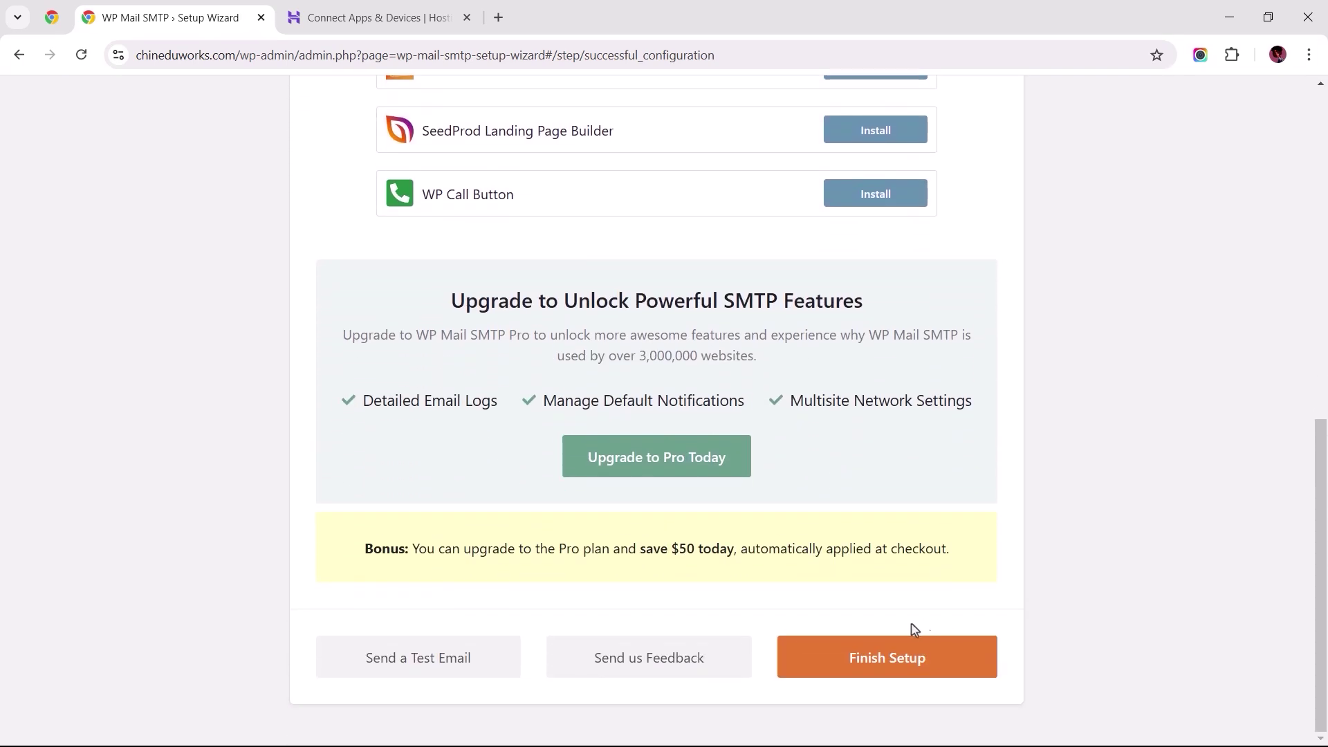
pyautogui.click(404, 665)
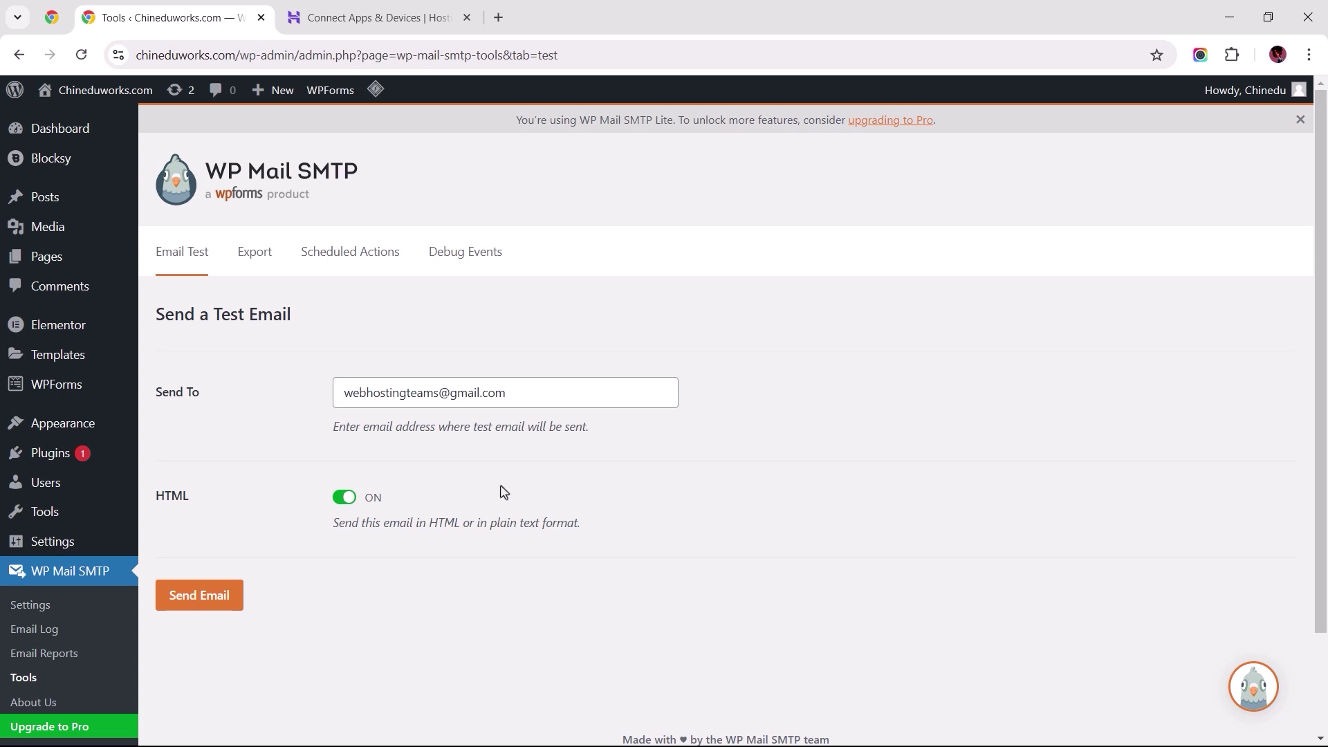
pyautogui.click(548, 400)
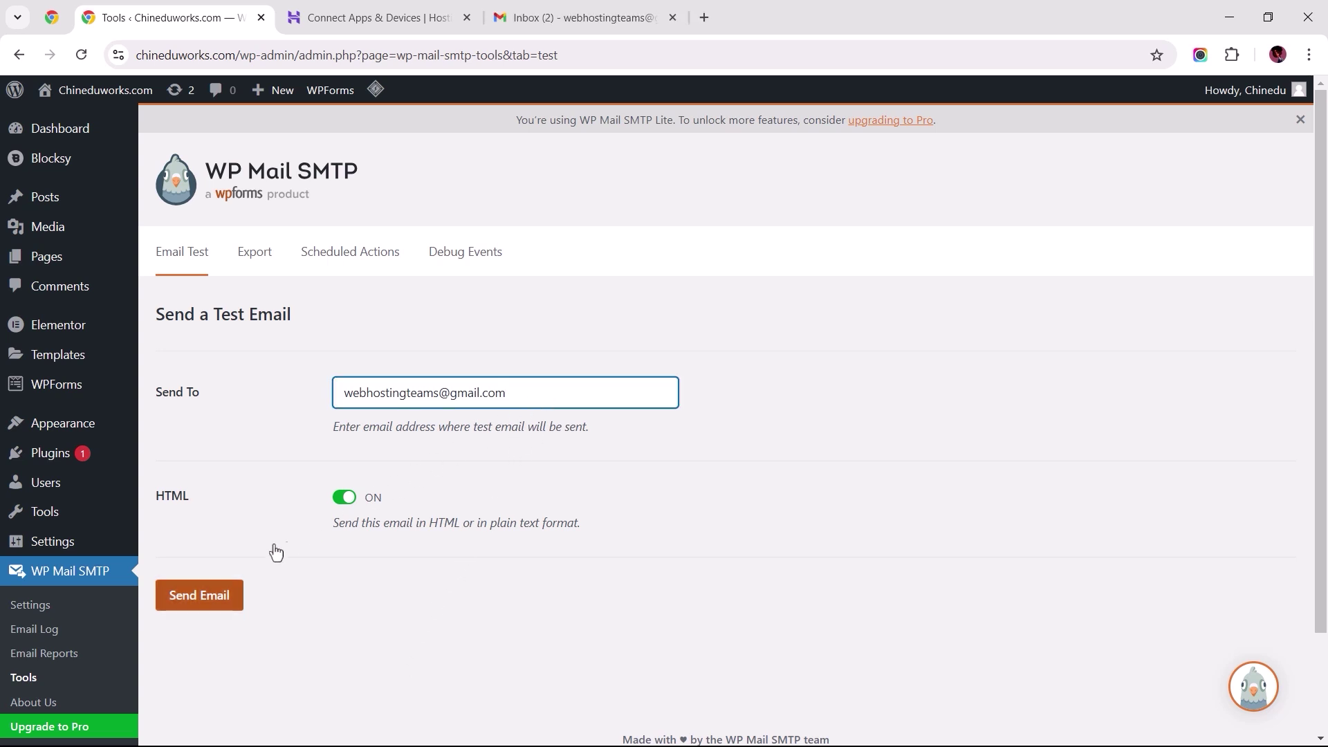
pyautogui.click(193, 599)
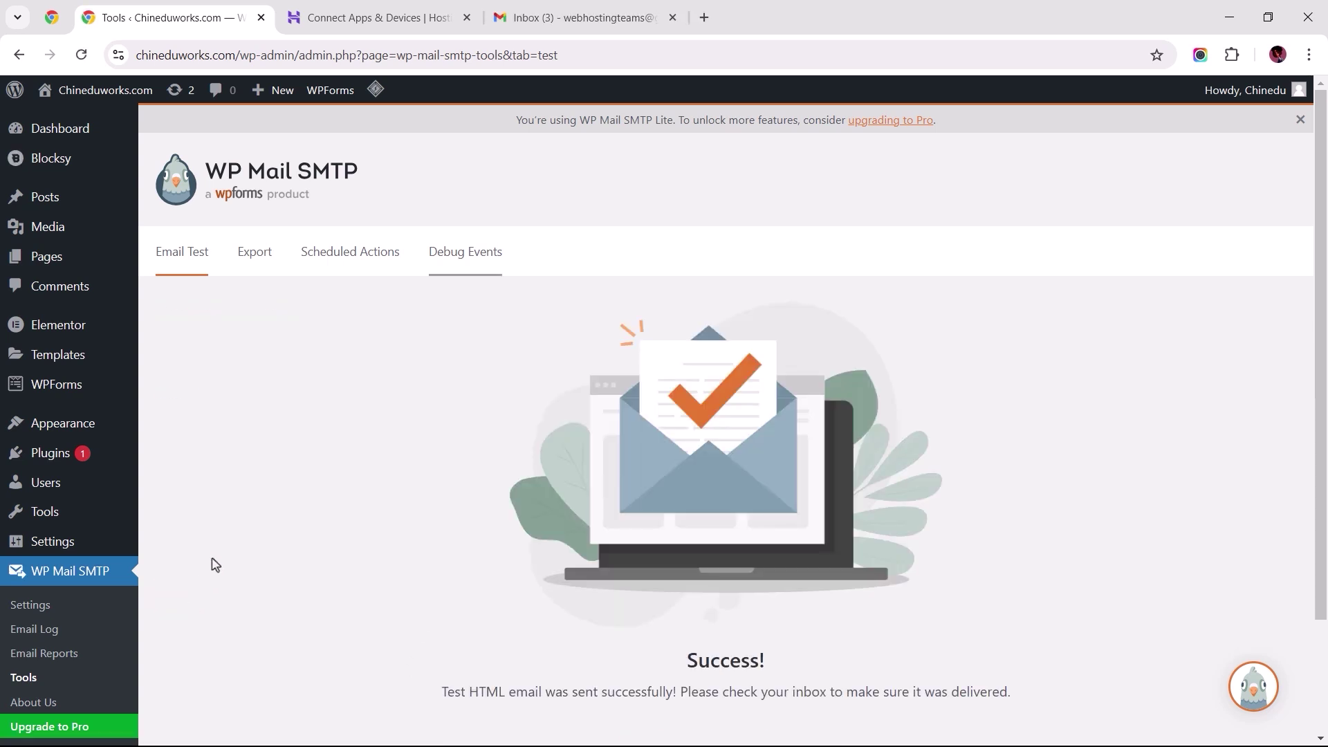
pyautogui.click(557, 22)
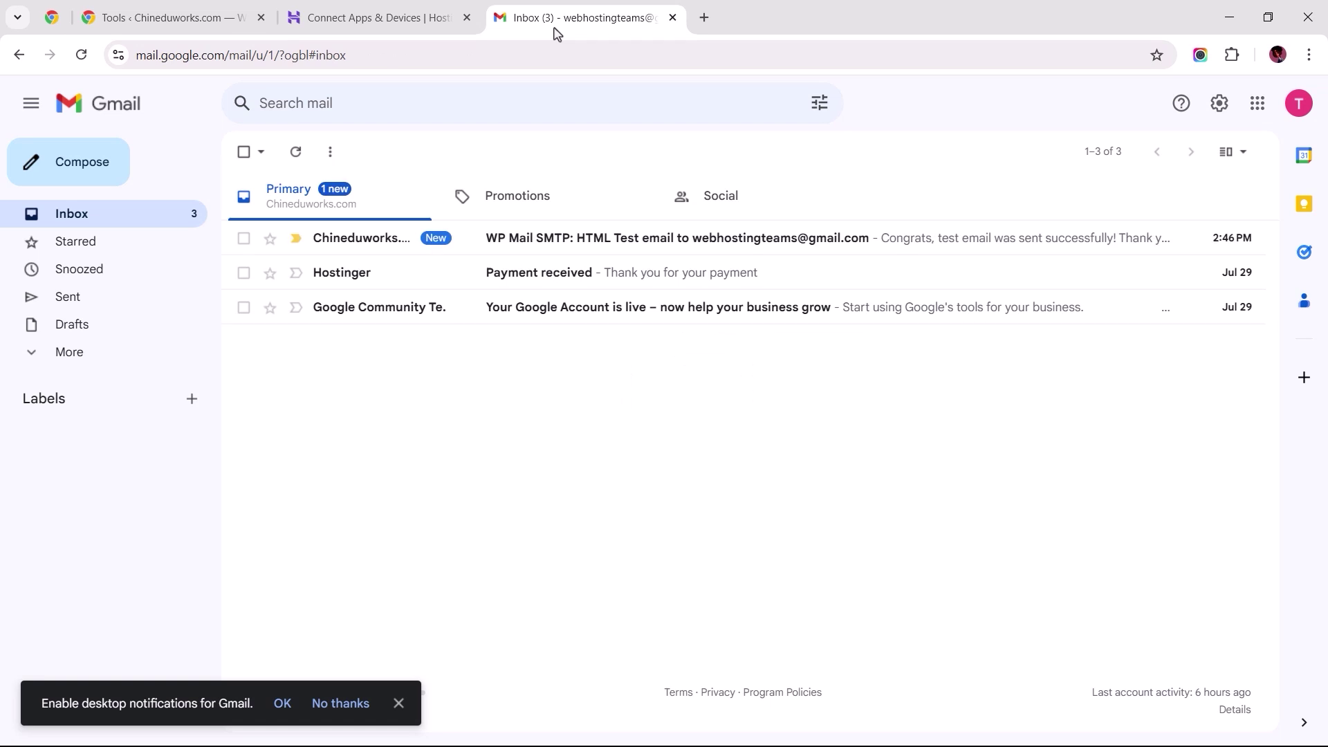
pyautogui.click(549, 242)
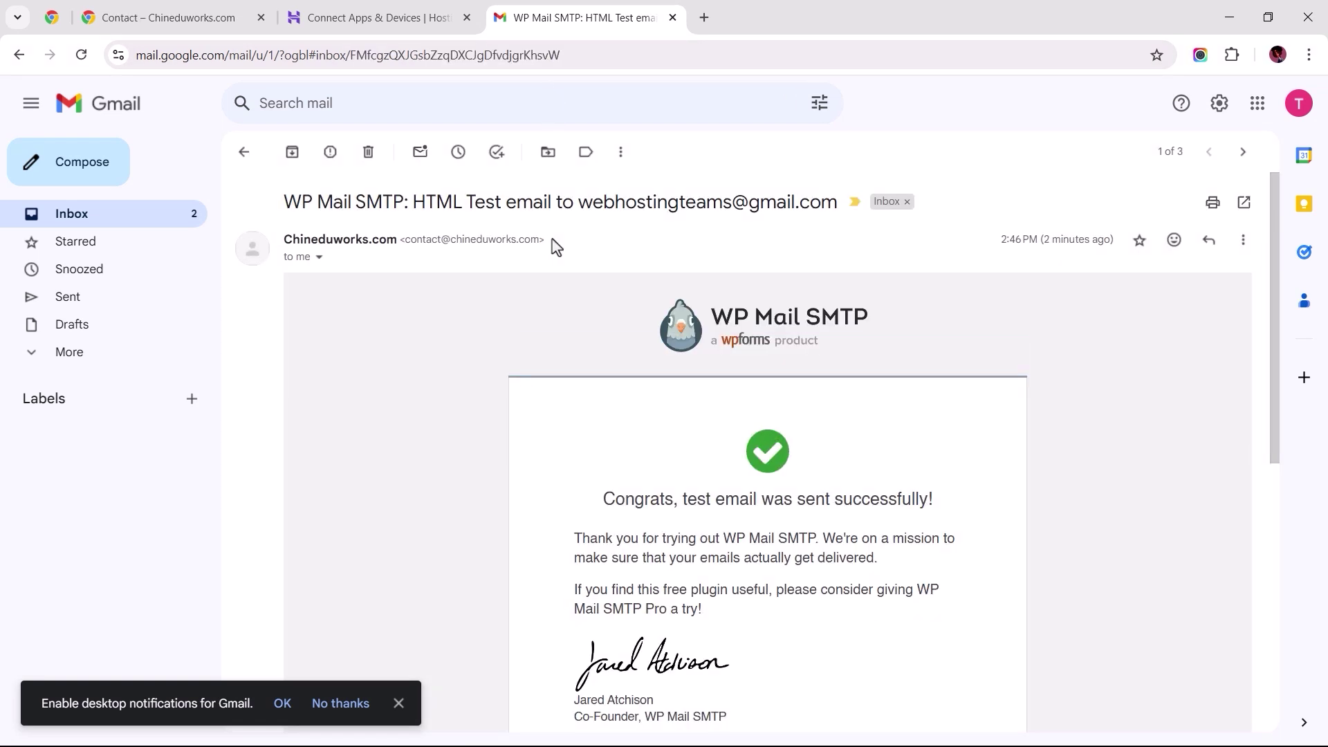
# Step: Verify the WPForms notification recipient and submit the House Cleaning request with 'Email Notification Test'
pyautogui.click(157, 22)
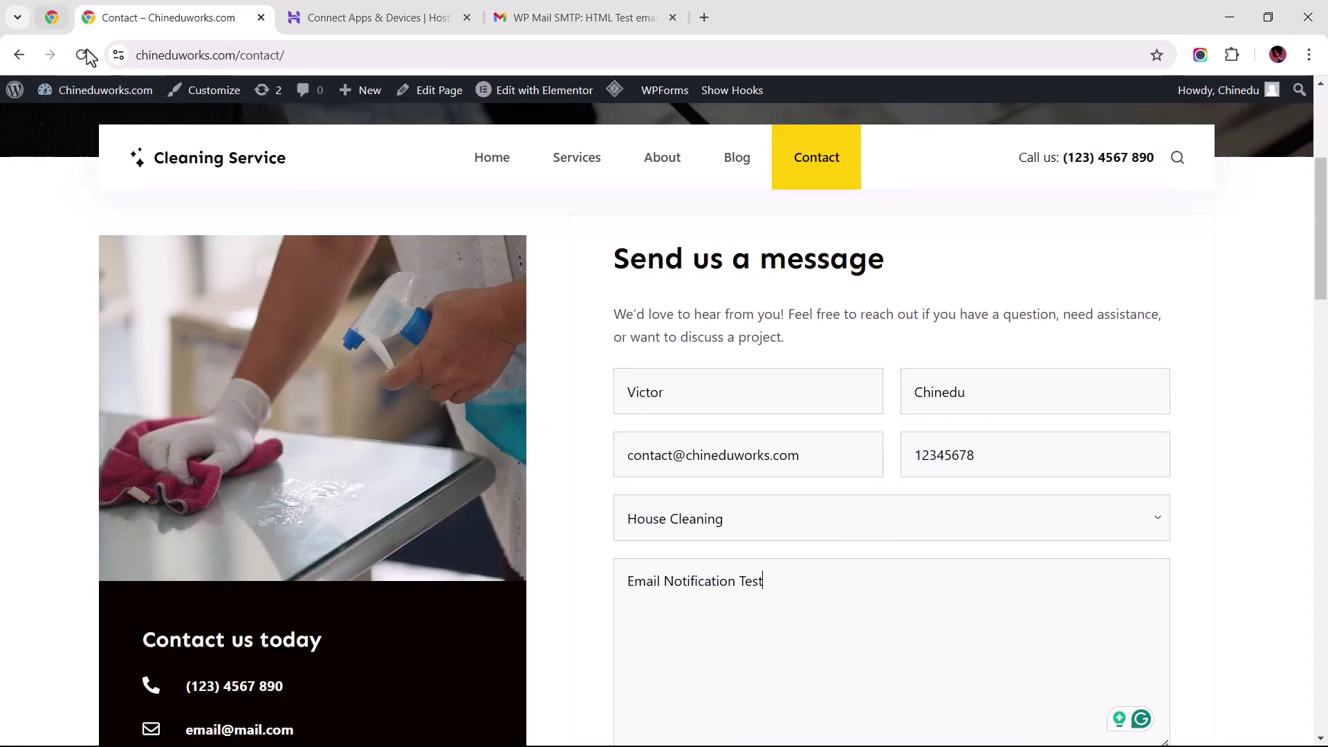
pyautogui.click(53, 18)
pyautogui.tripleClick(679, 408)
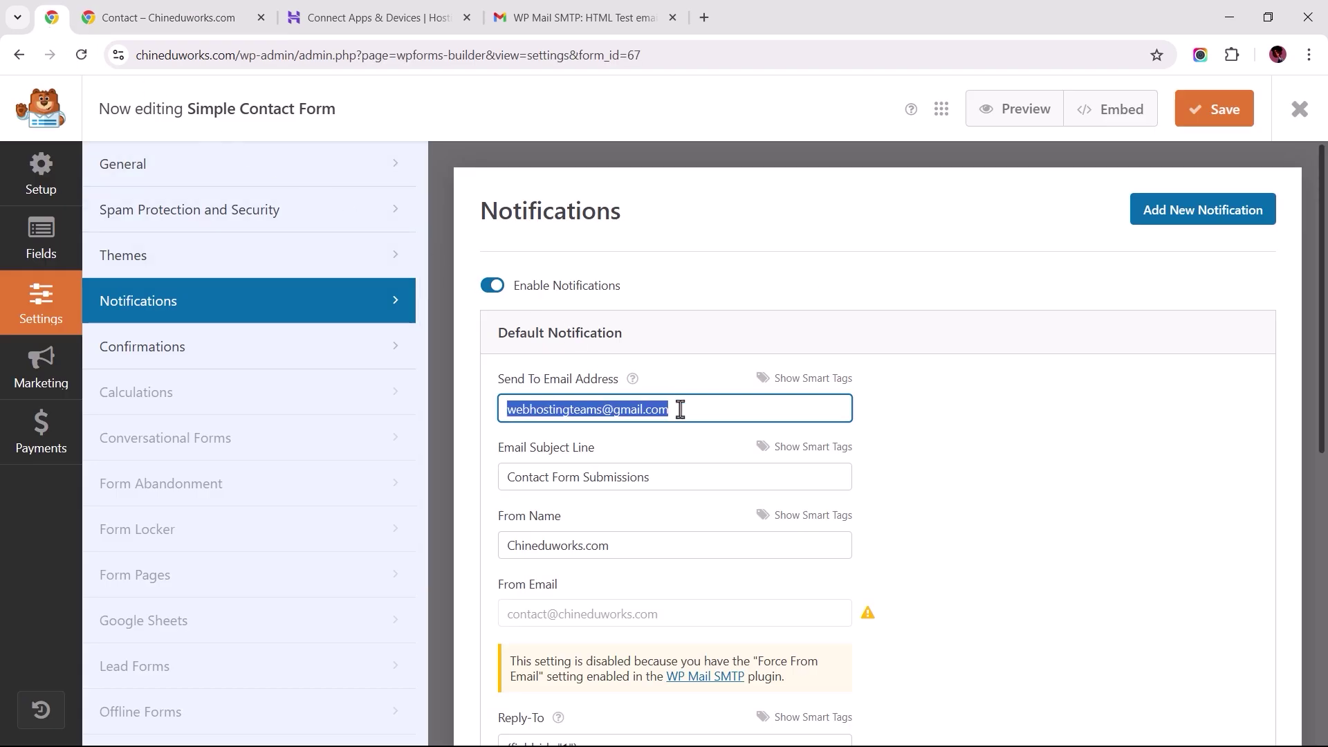
pyautogui.click(181, 18)
pyautogui.scroll(-2, 664, 415)
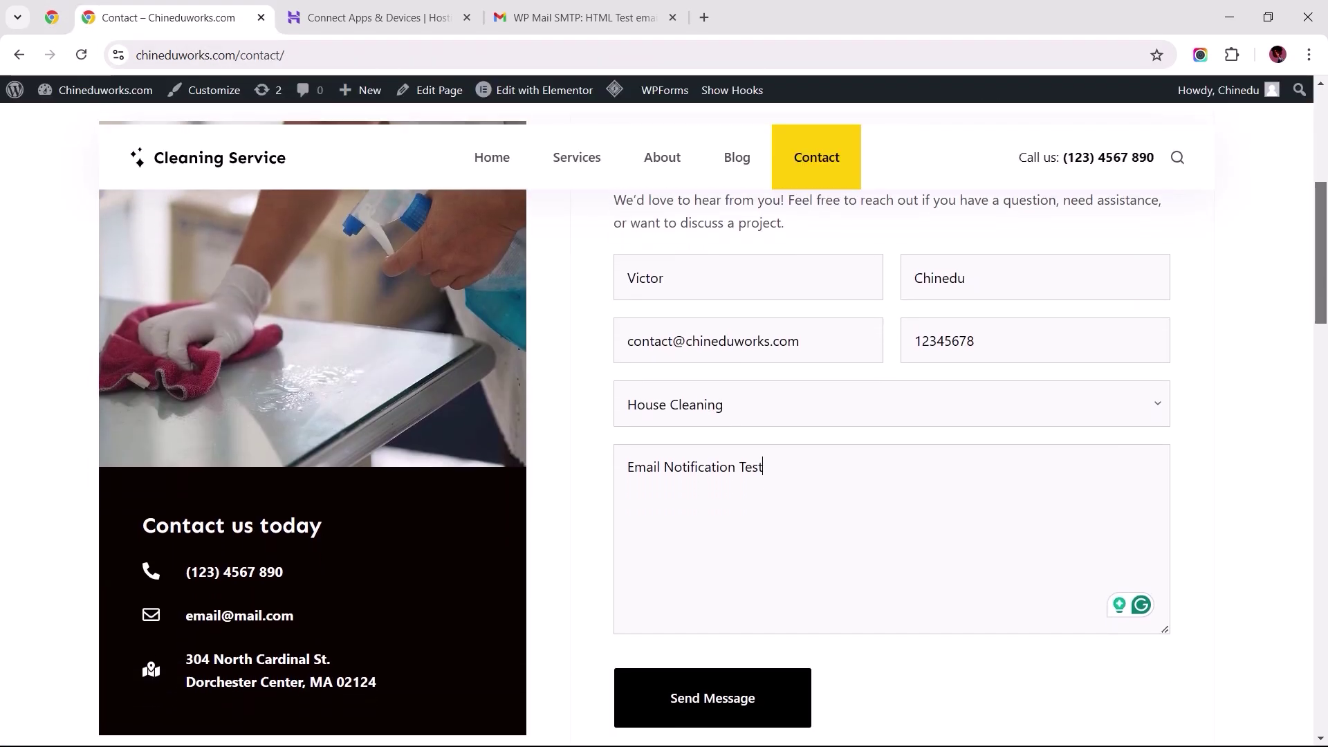
pyautogui.click(702, 684)
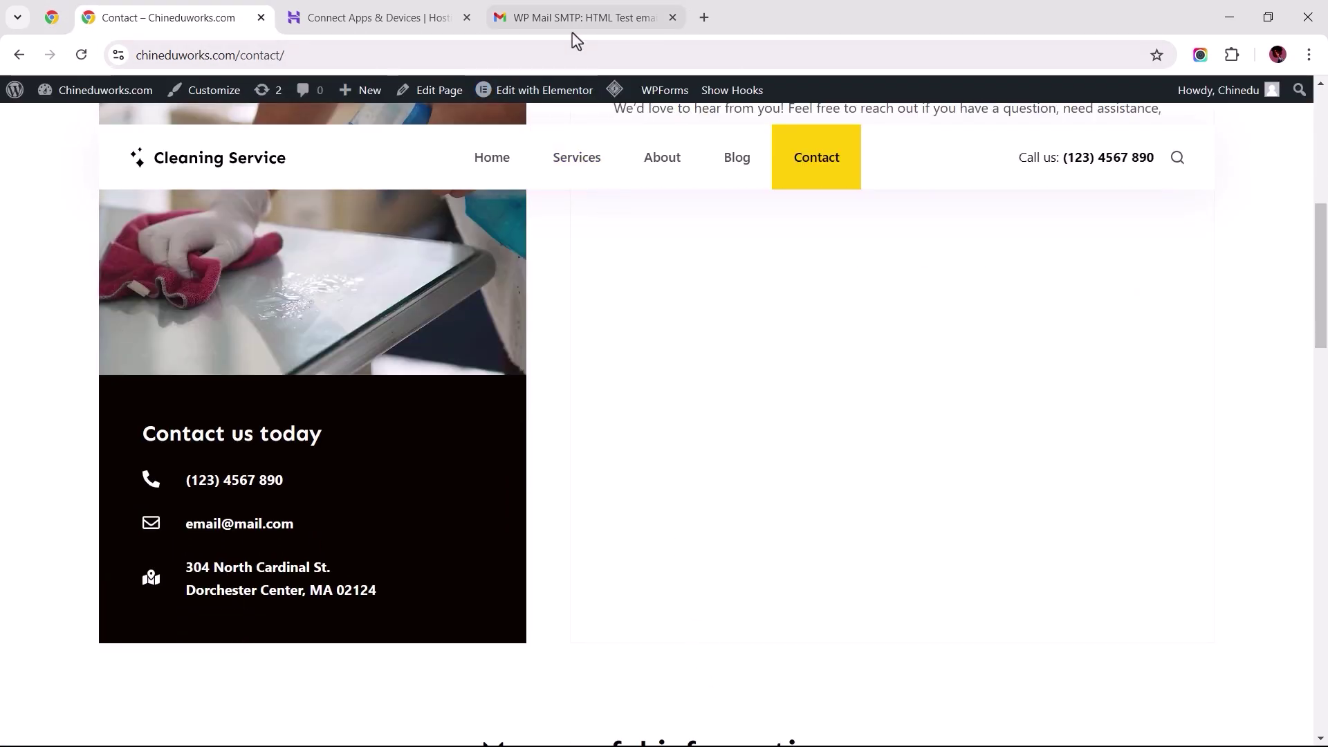
pyautogui.click(572, 28)
# Step: Find the contact form email in Spam and report it as not spam
pyautogui.click(88, 214)
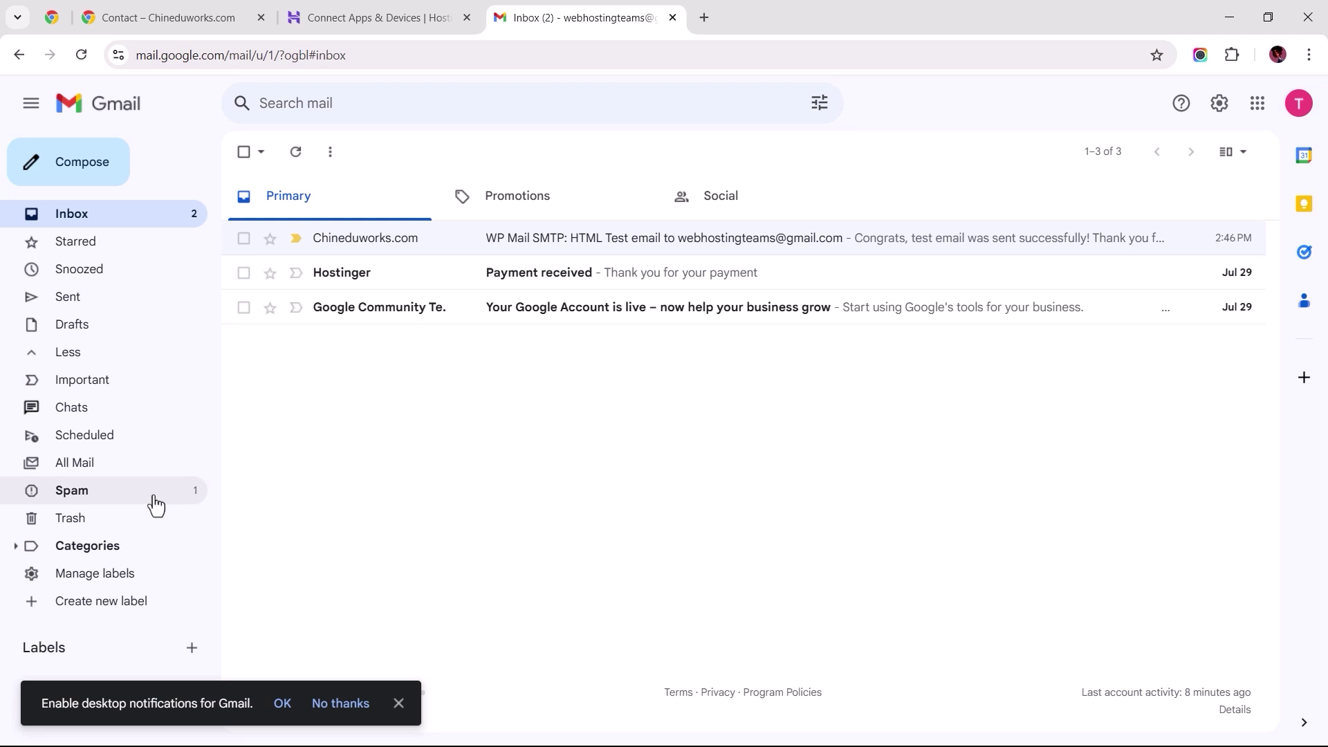
pyautogui.click(152, 504)
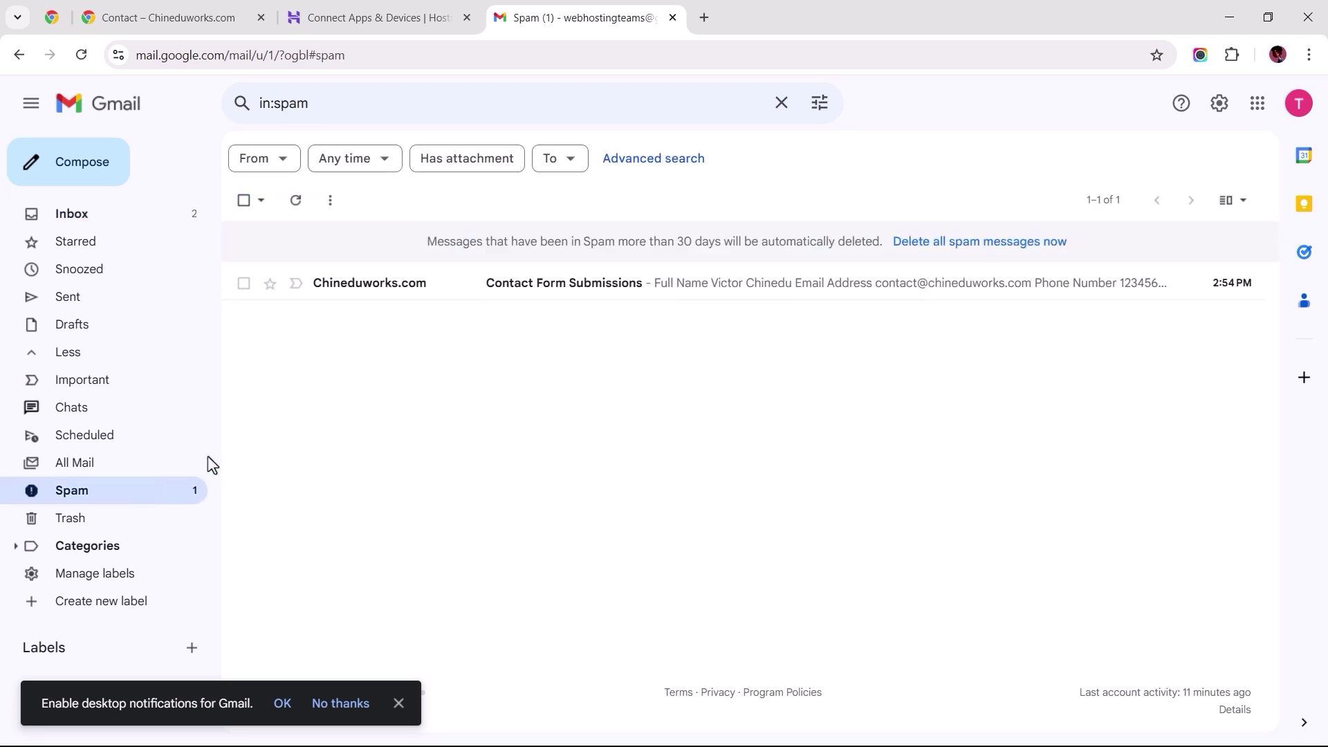
pyautogui.click(446, 289)
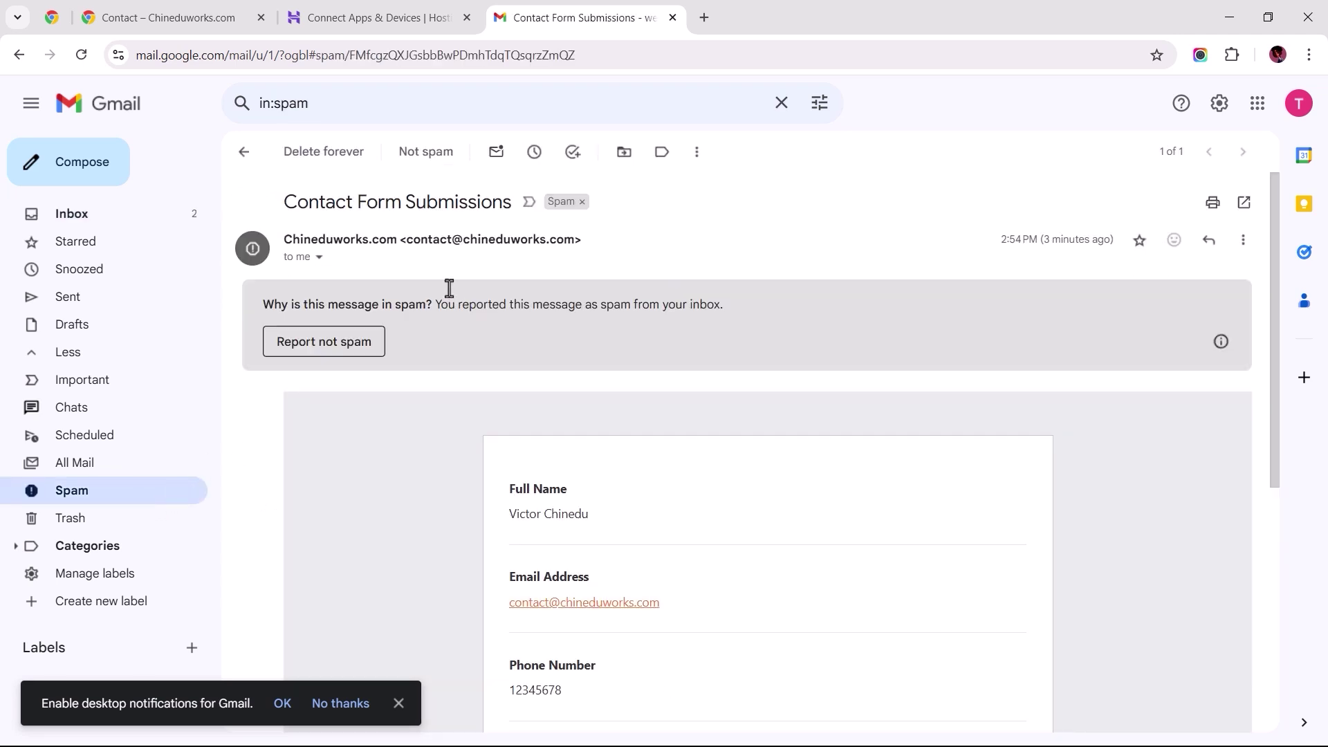
pyautogui.click(318, 348)
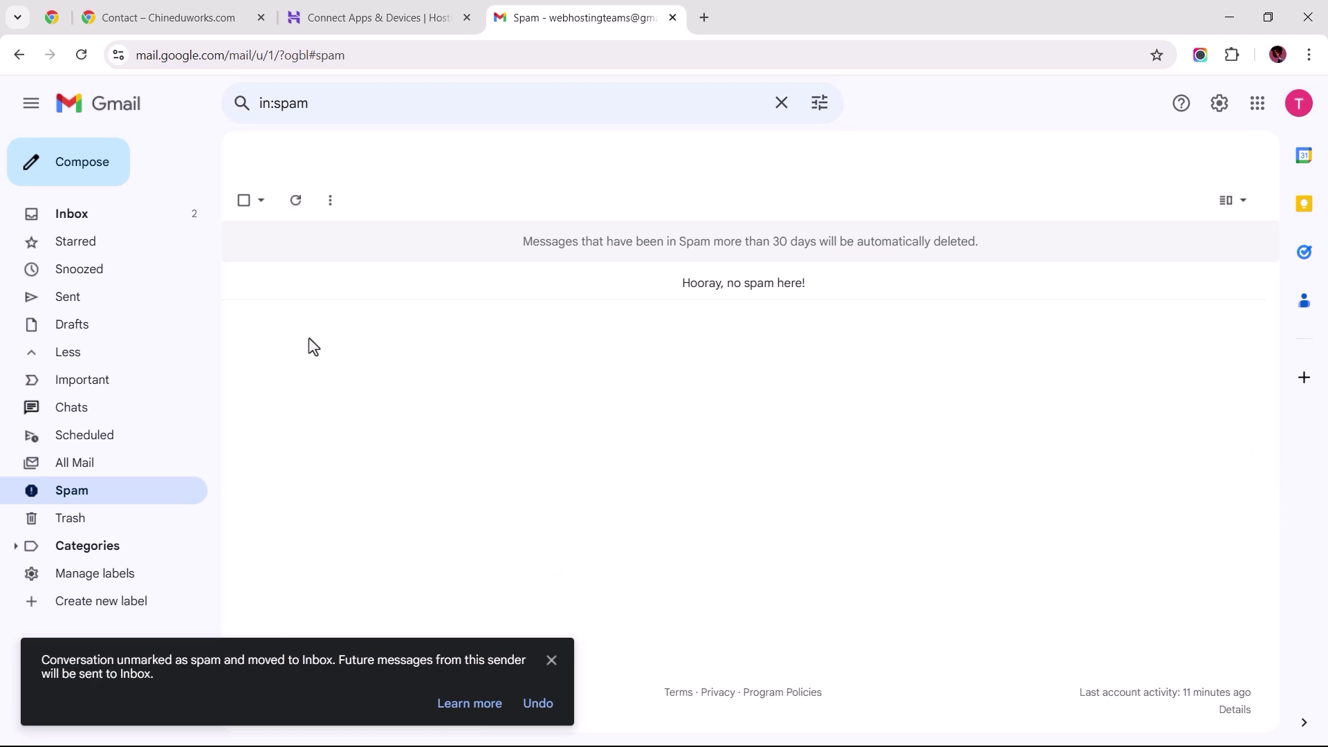
# Step: Mark the Contact Form Submissions email in the Inbox as important
pyautogui.click(136, 236)
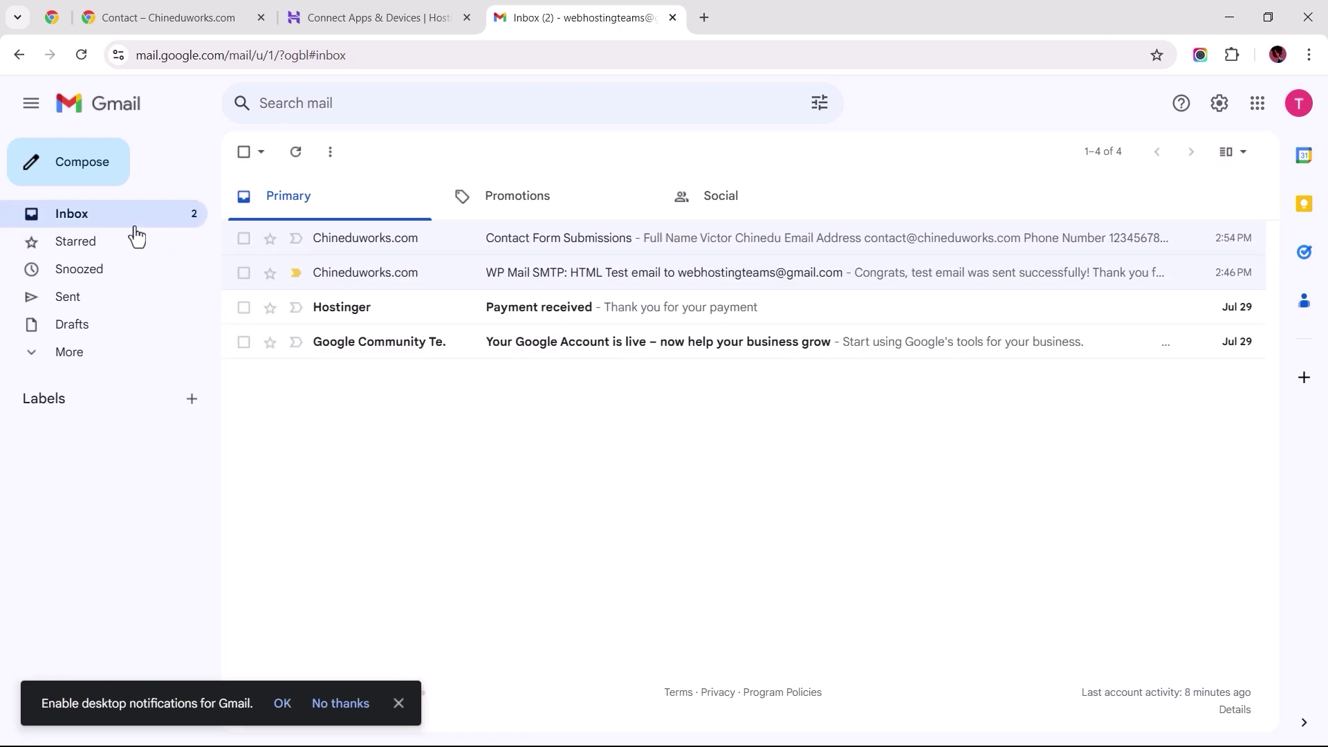
pyautogui.click(379, 251)
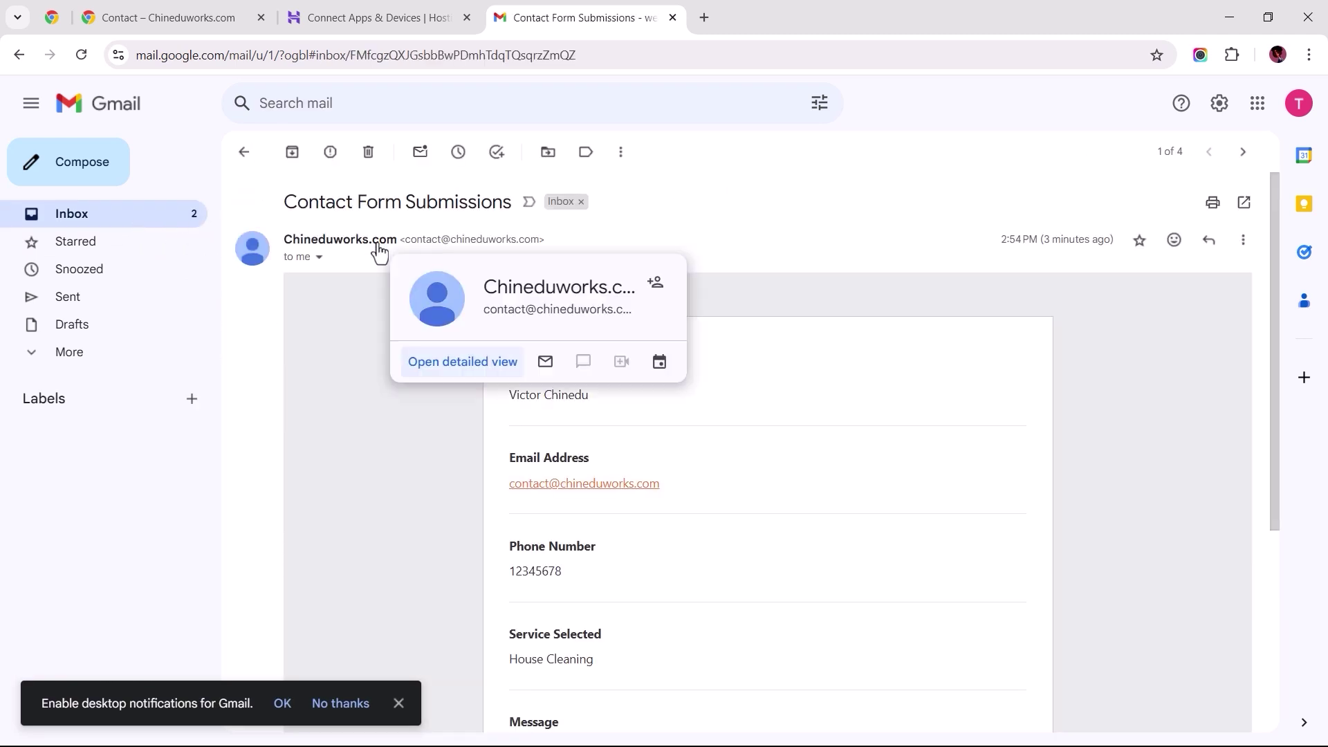
pyautogui.click(621, 153)
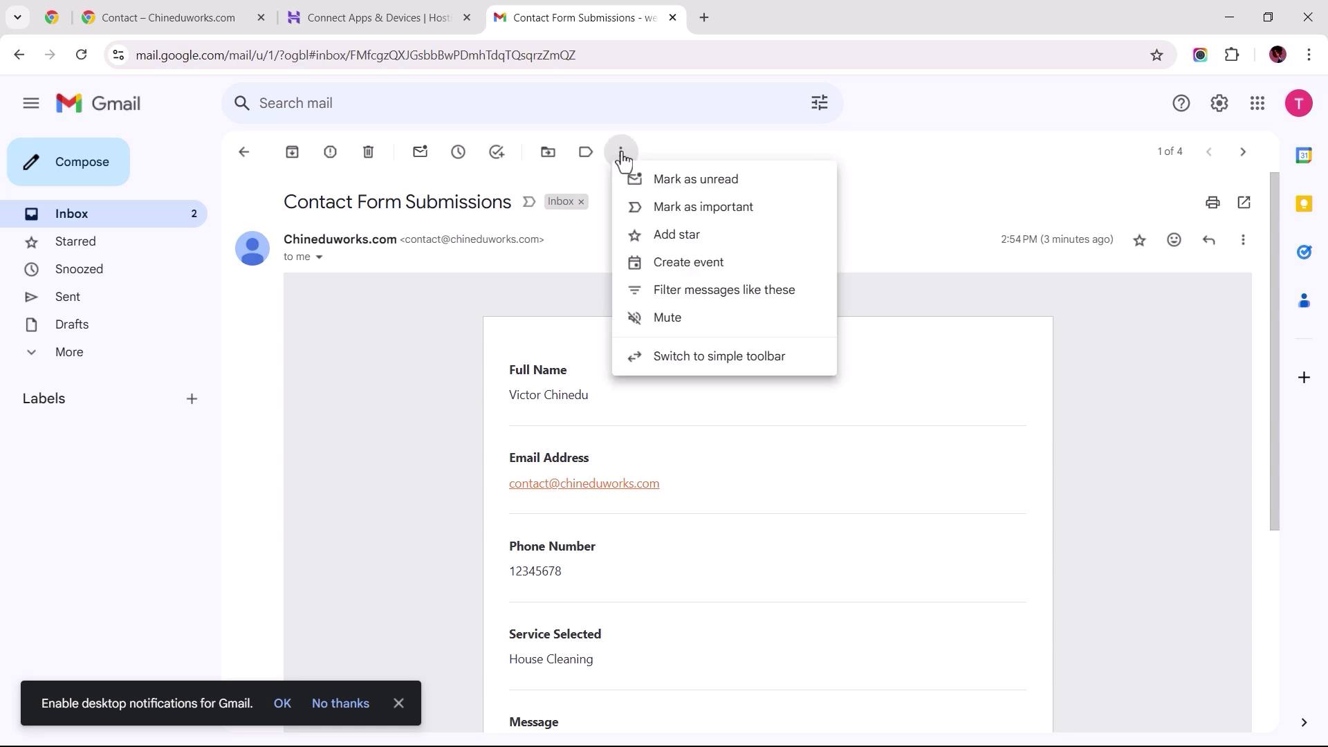
pyautogui.click(664, 210)
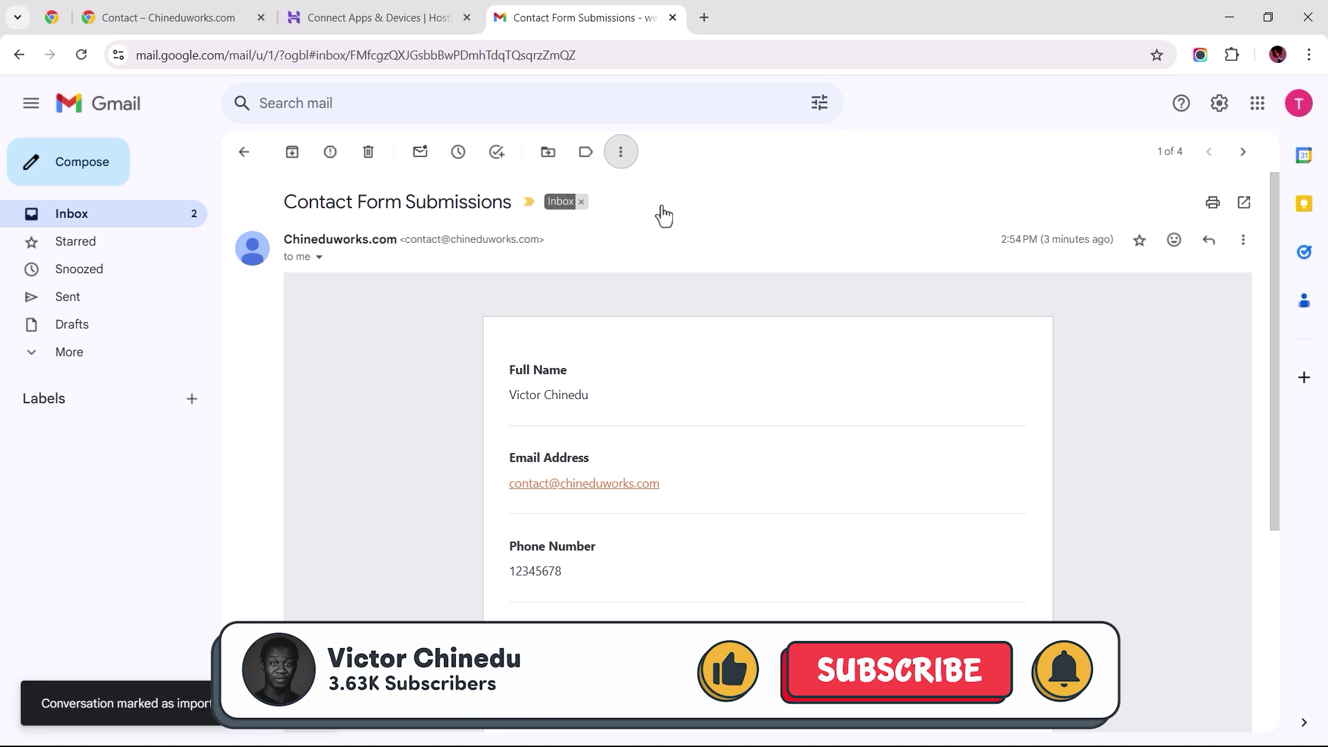
pyautogui.click(244, 155)
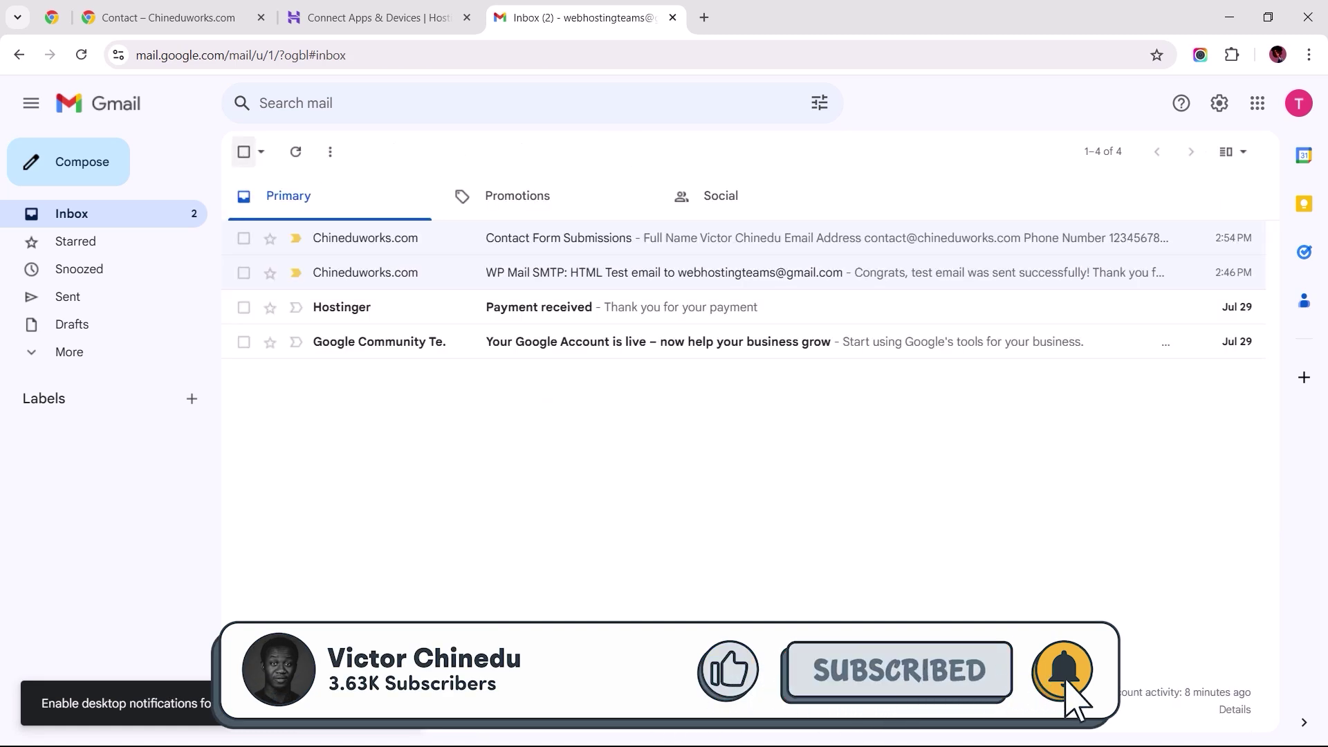